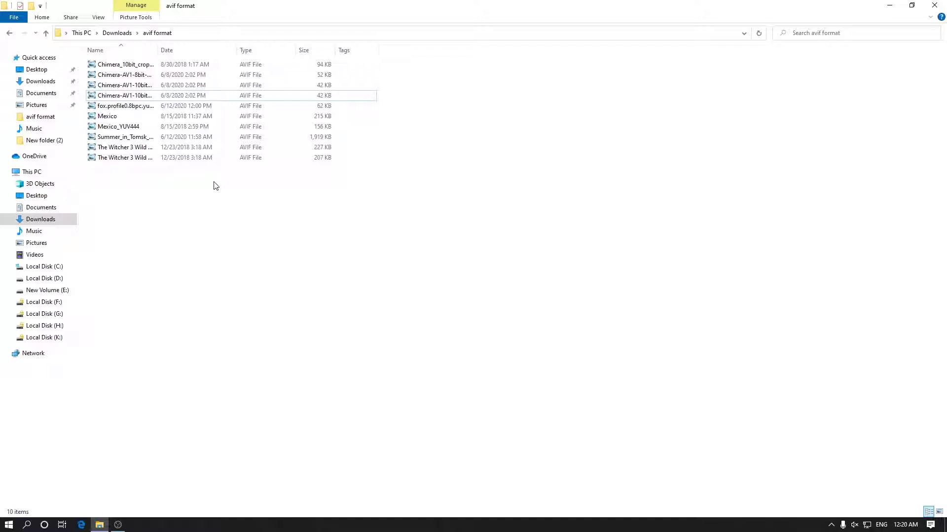
Examine the full list of apps offered for opening the Chimera-AV1-10bit-1280x720-2380kbps-100 AVIF file, leaving the choice unmade
click(123, 96)
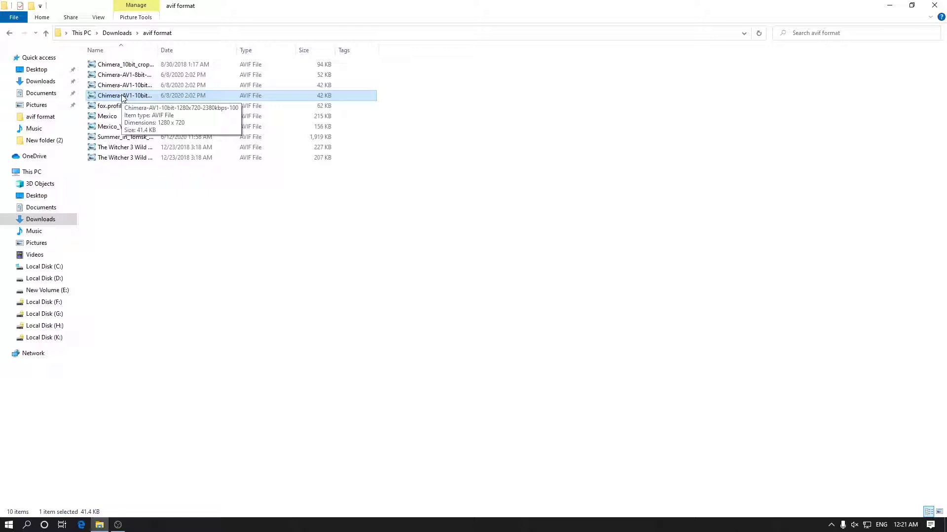
double_click(121, 96)
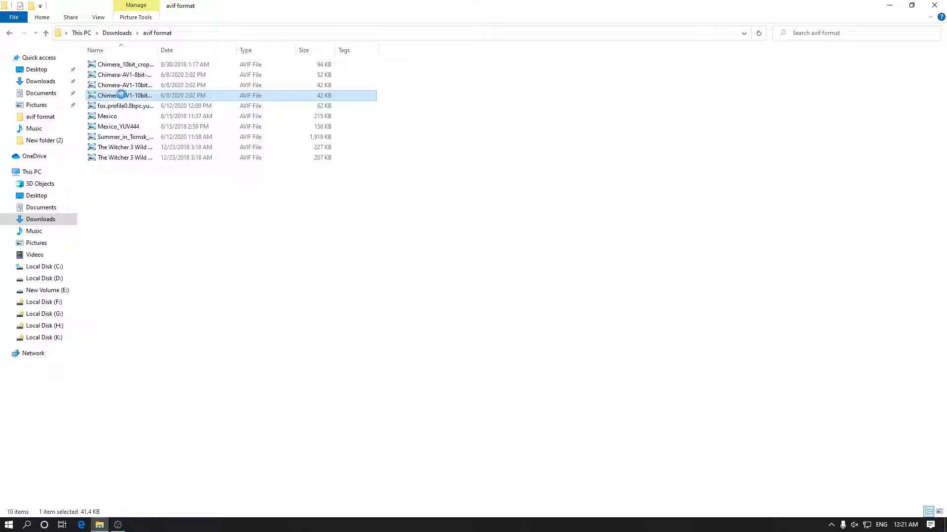
right_click(121, 95)
mouse_move(176, 221)
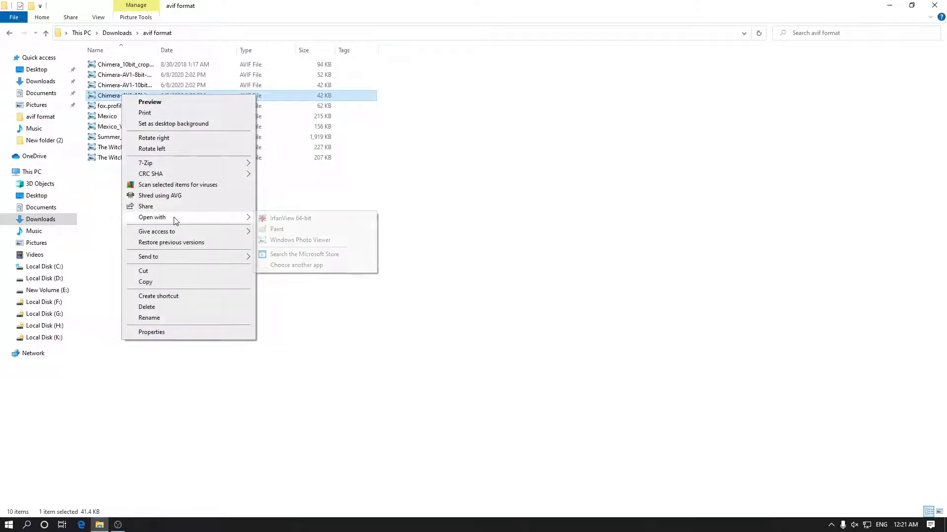
click(316, 267)
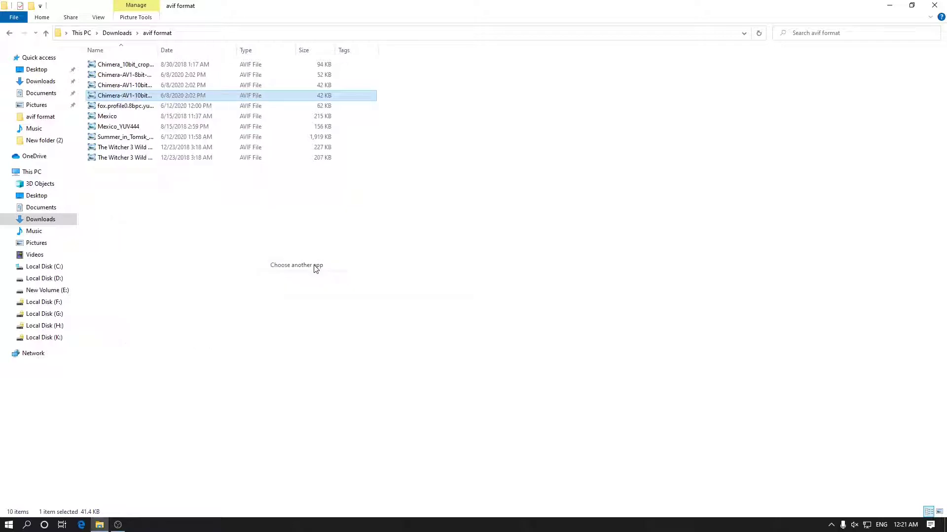
click(403, 272)
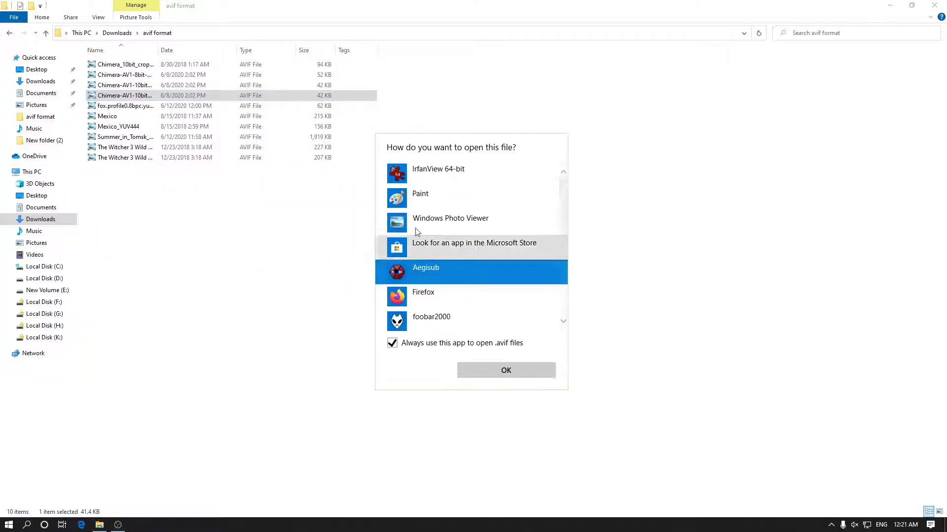
scroll(417, 232, down, 5)
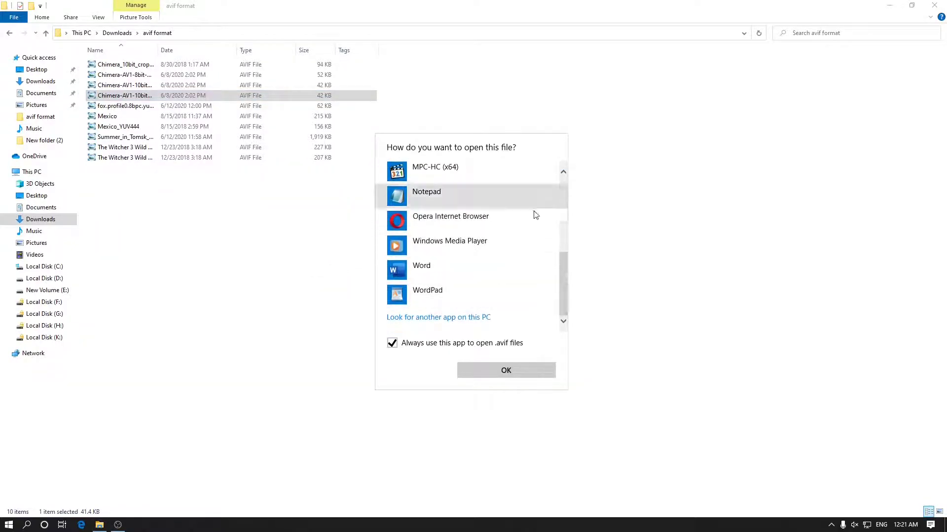
scroll(441, 233, up, 1)
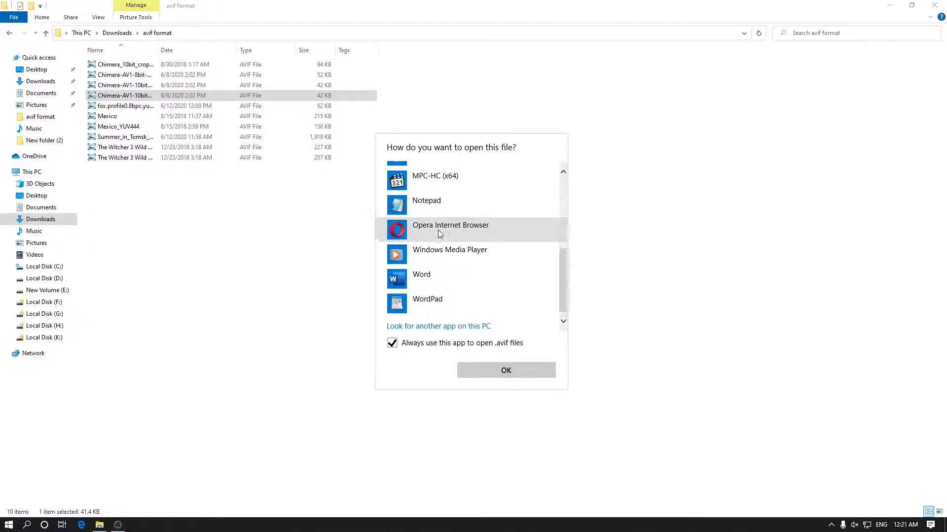
scroll(441, 233, up, 5)
click(619, 185)
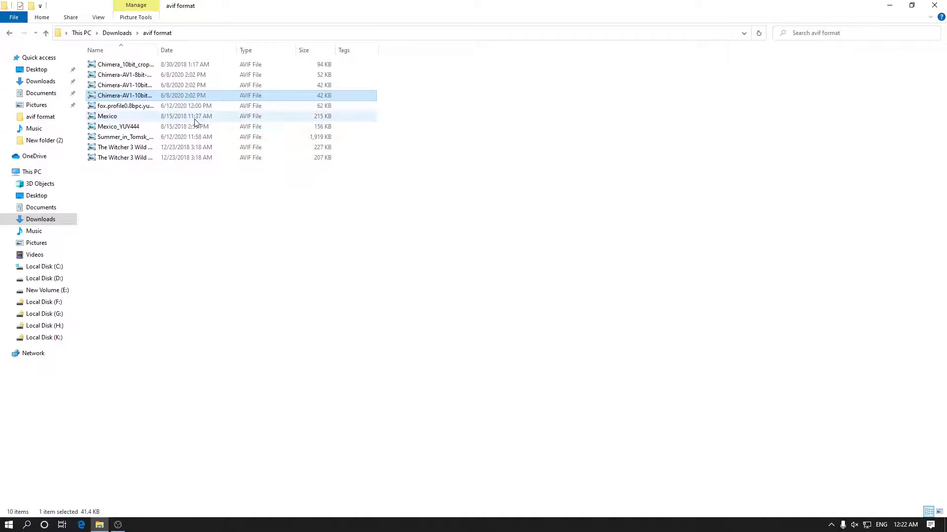
Try viewing the Chimera-AV1-10bit-1280x720-2380kbps-100 file in Windows Photo Viewer and in IrfanView 64-bit, closing each viewer
key(Return)
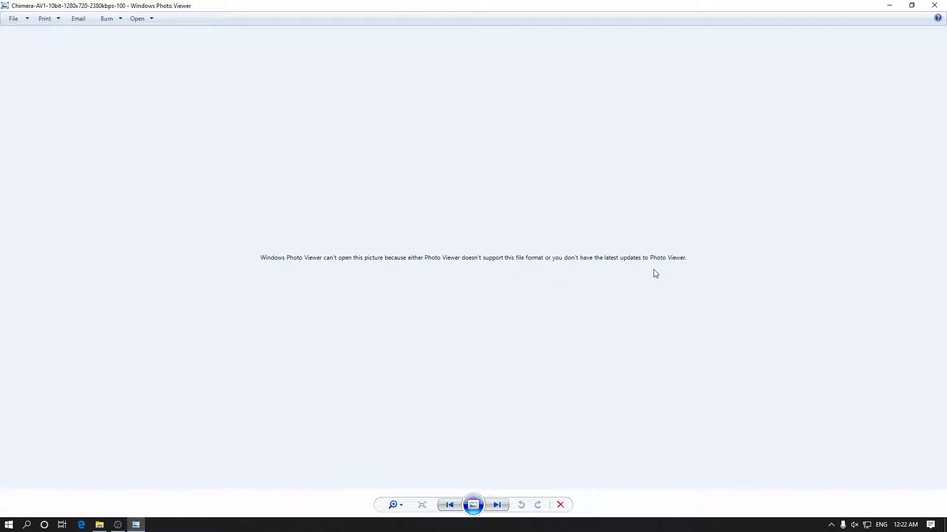
click(934, 6)
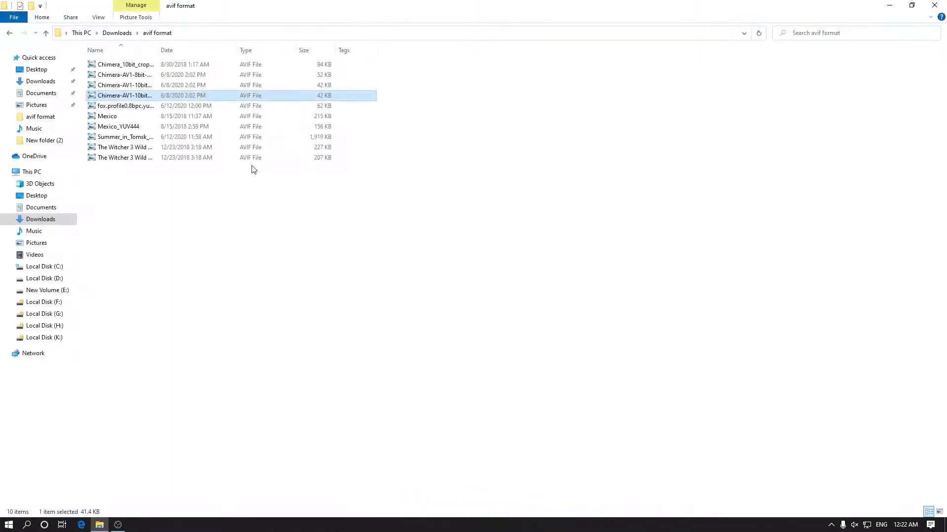
double_click(195, 97)
right_click(194, 97)
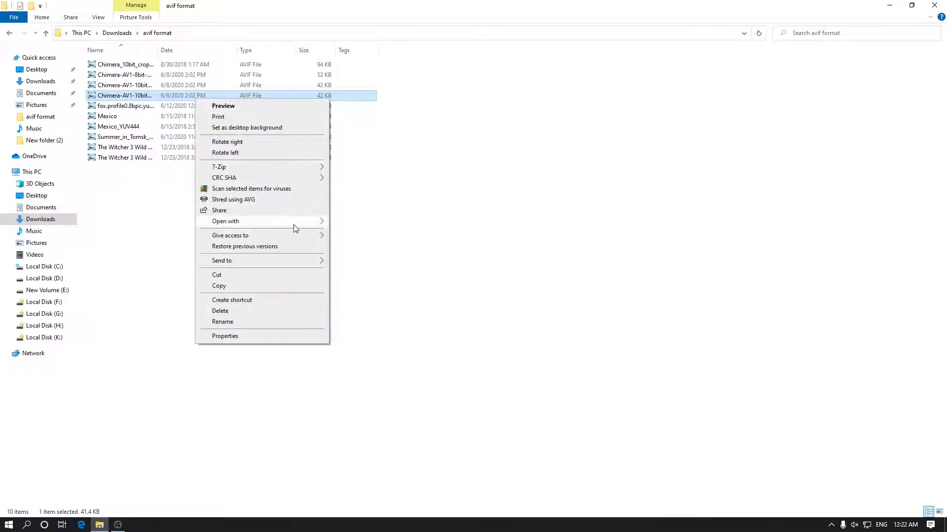
mouse_move(294, 221)
click(336, 222)
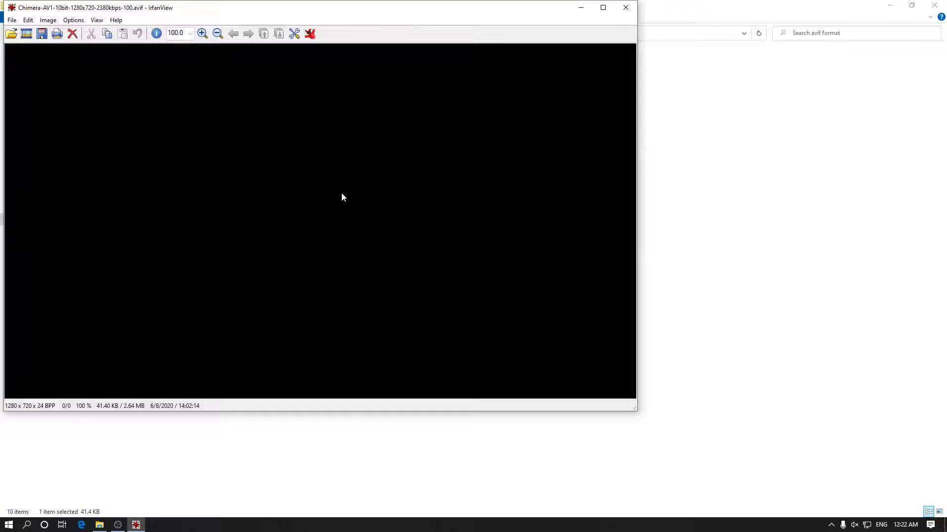
click(626, 8)
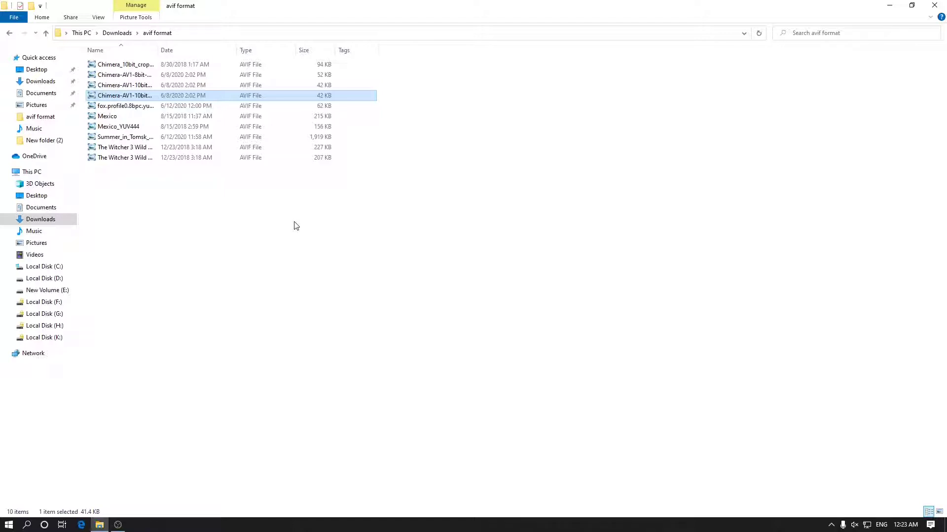
Search the Microsoft Store for "av1" and install the AV1 Video Extension
click(11, 522)
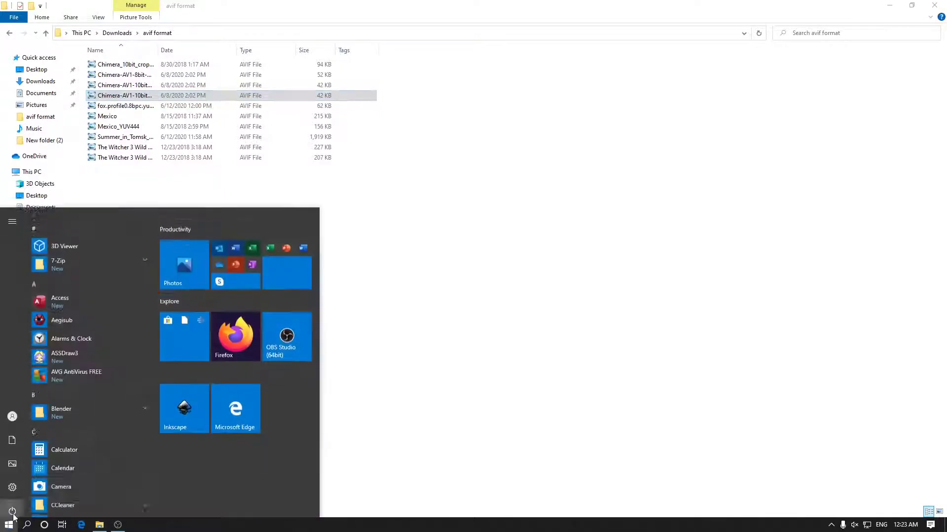
click(178, 318)
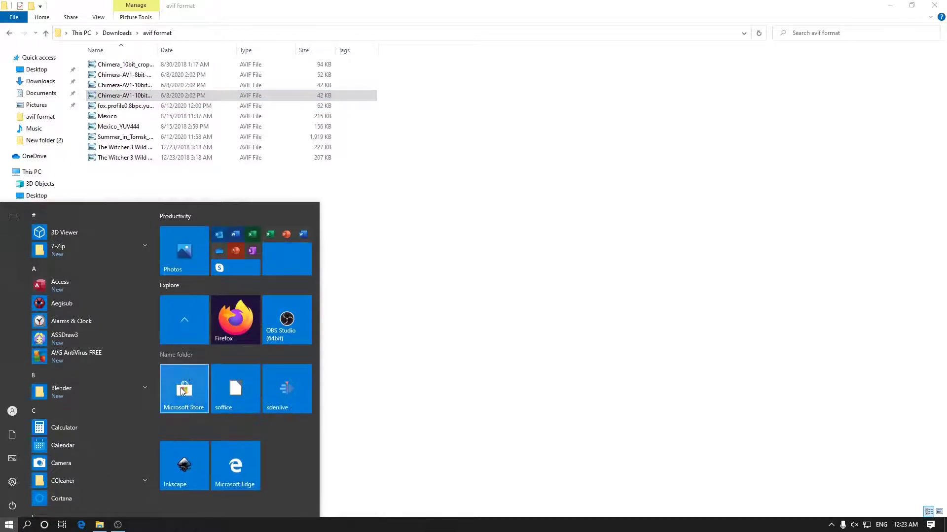
click(183, 391)
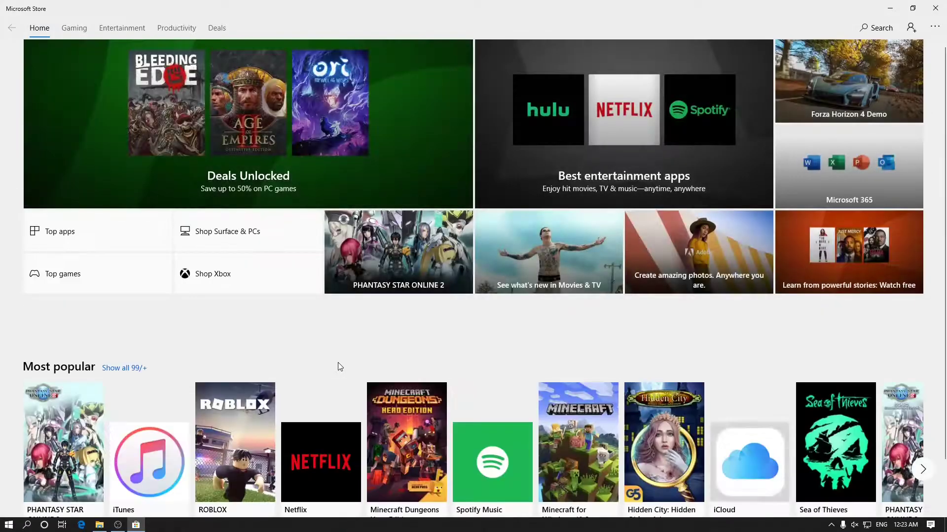
click(865, 29)
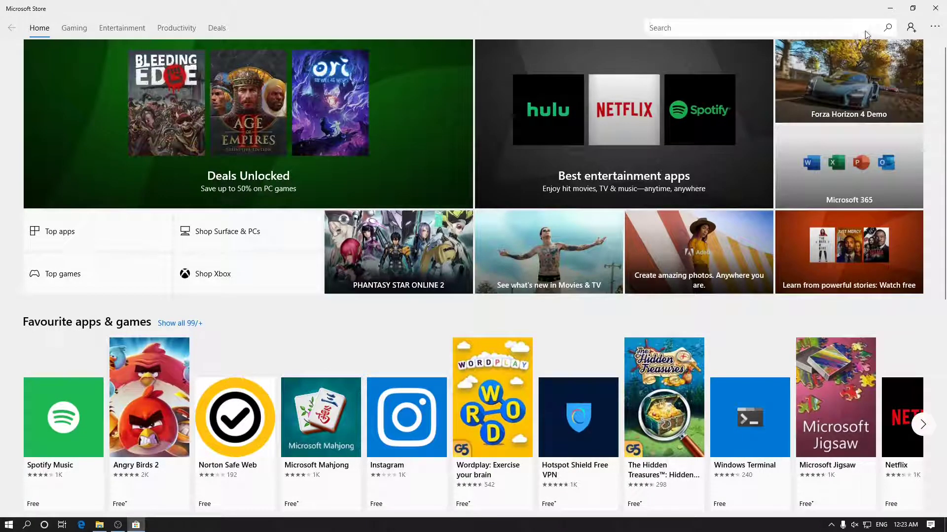
text(av1)
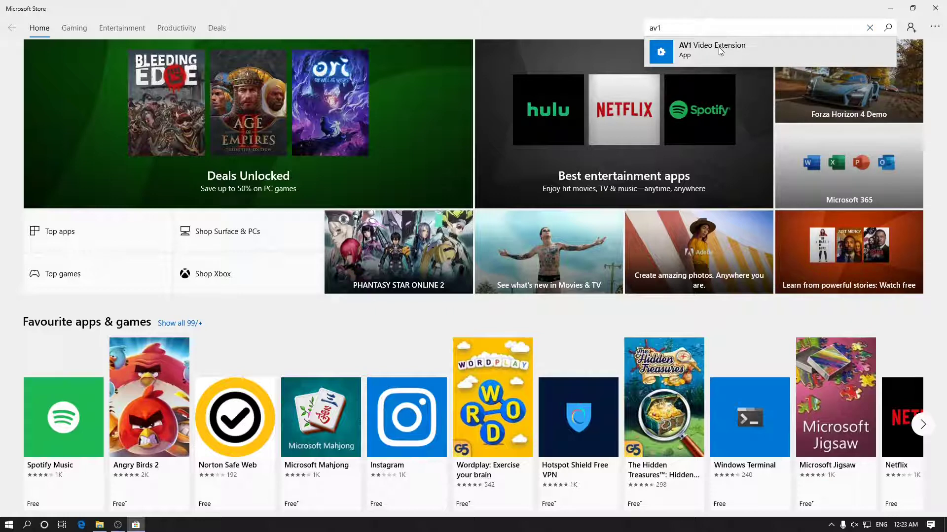
click(718, 46)
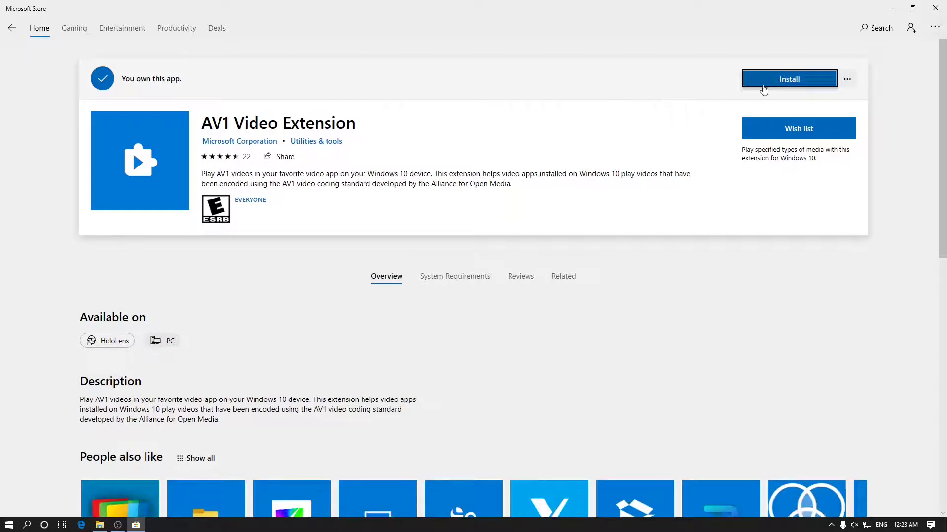
click(764, 84)
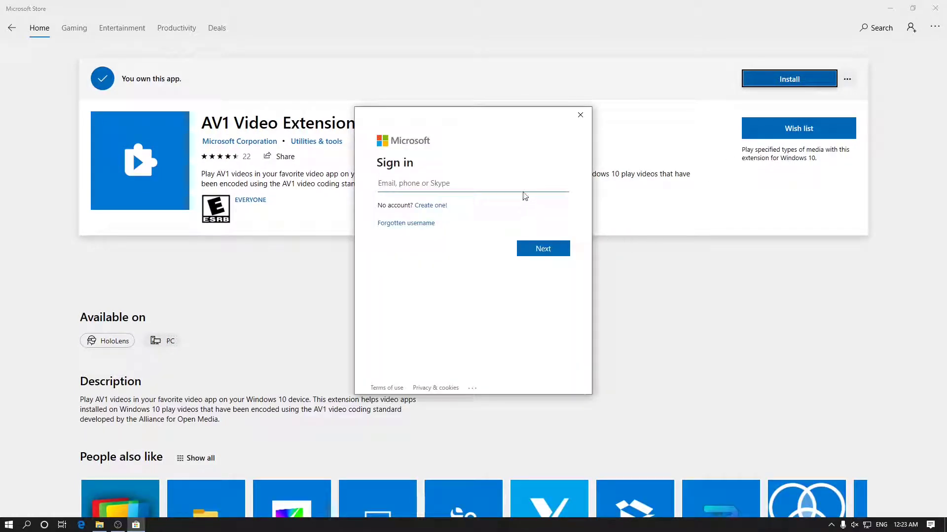
key(Escape)
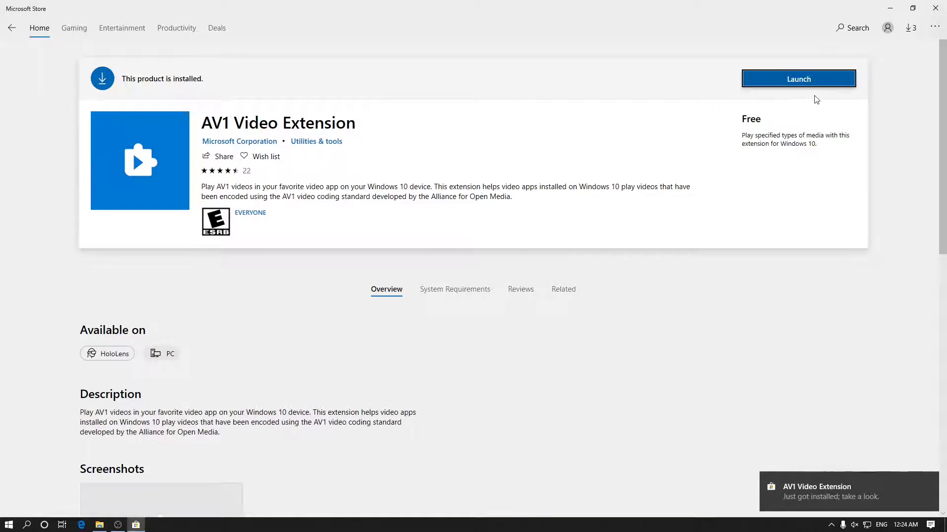
Switch to File Explorer, view the Chimera-AV1-10bit file in Windows Photo Viewer and browse through the folder's following AVIF images
click(100, 524)
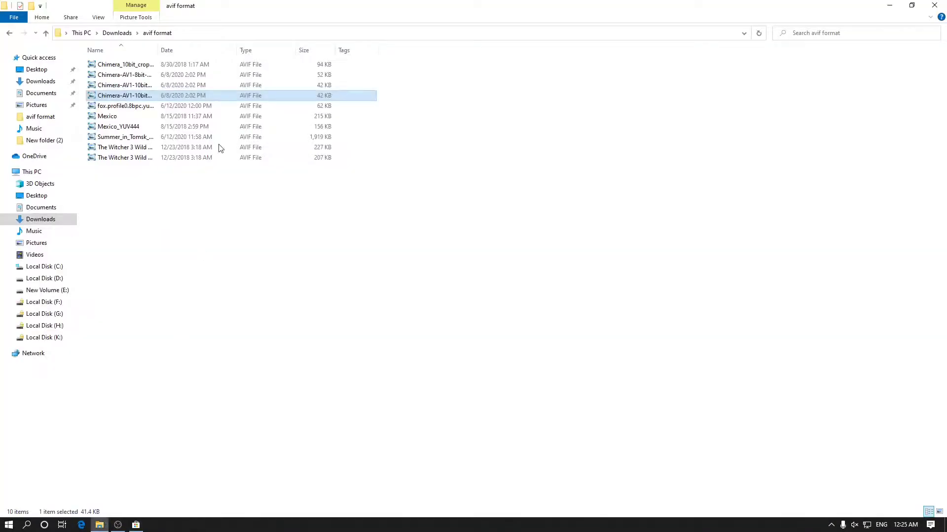
double_click(132, 97)
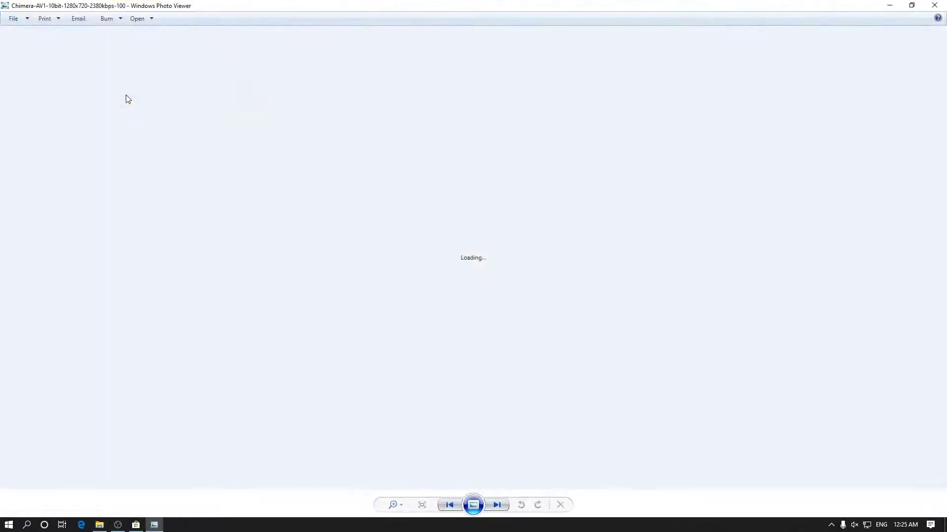
key(Right)
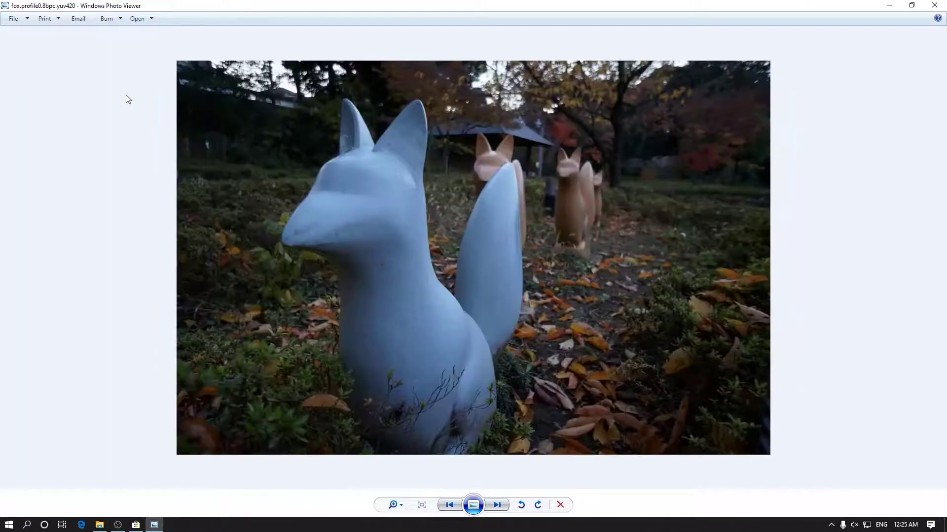
key(Right)
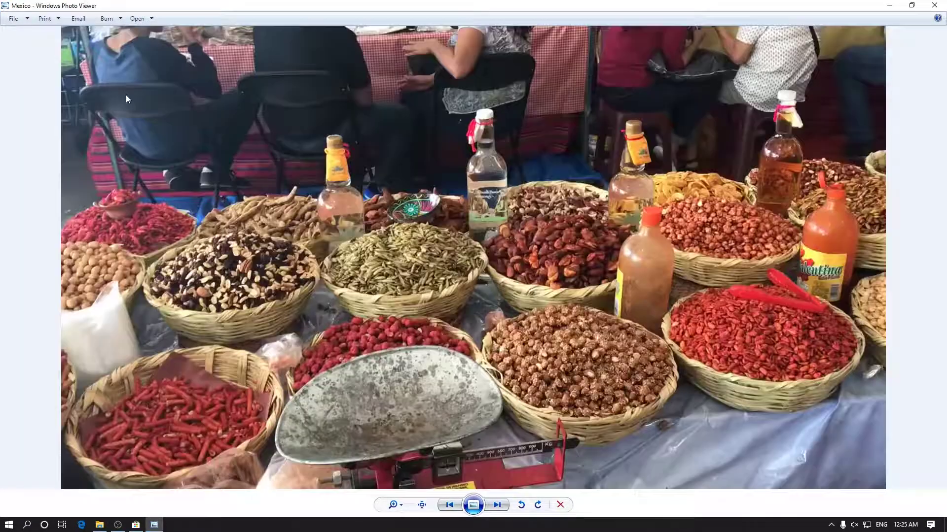
key(Right)
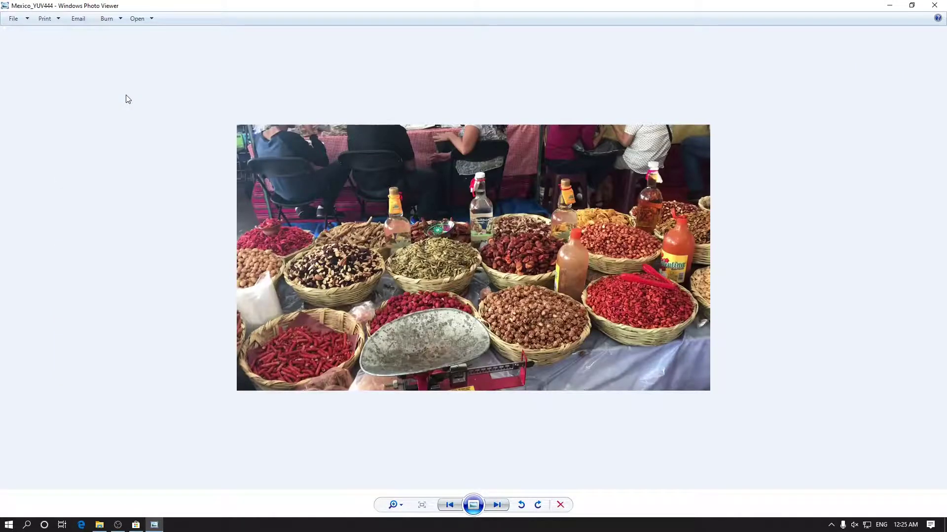
key(Right)
key(Right)
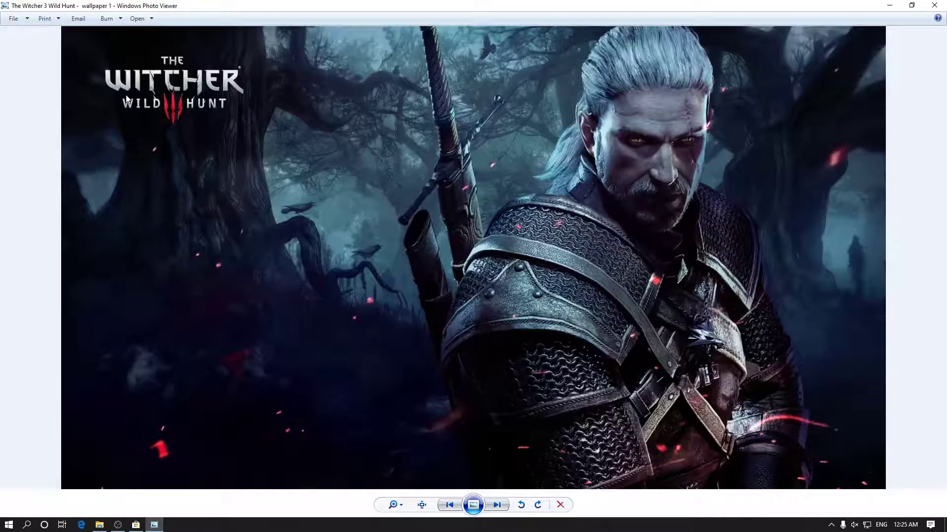
key(Right)
key(Right)
key(Right)
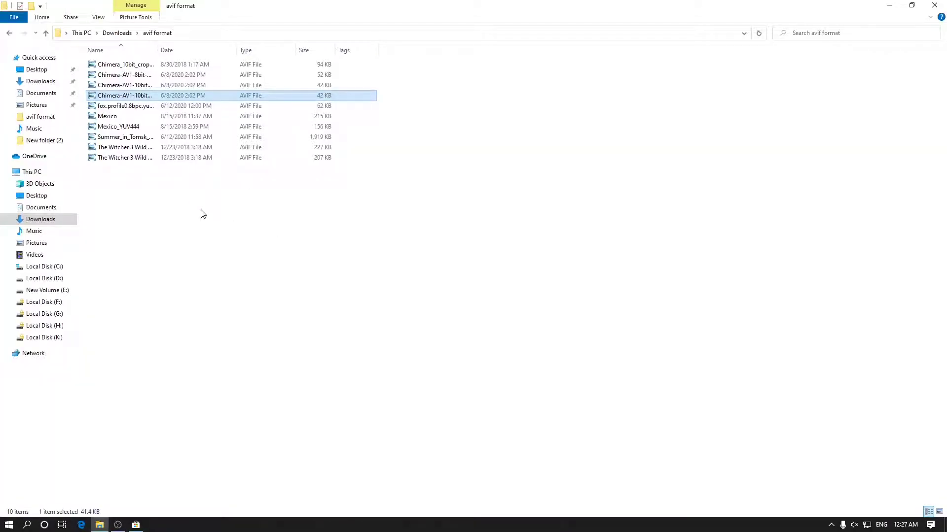
View the Chimera-AV1-10bit-1280x720-2380kbps-100 file in IrfanView 64-bit and close the viewer
double_click(129, 96)
right_click(129, 95)
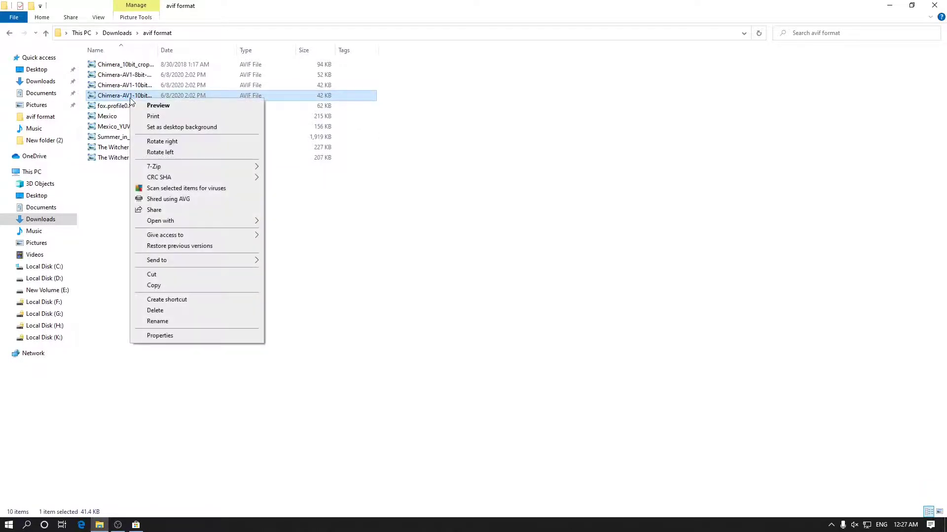
mouse_move(220, 220)
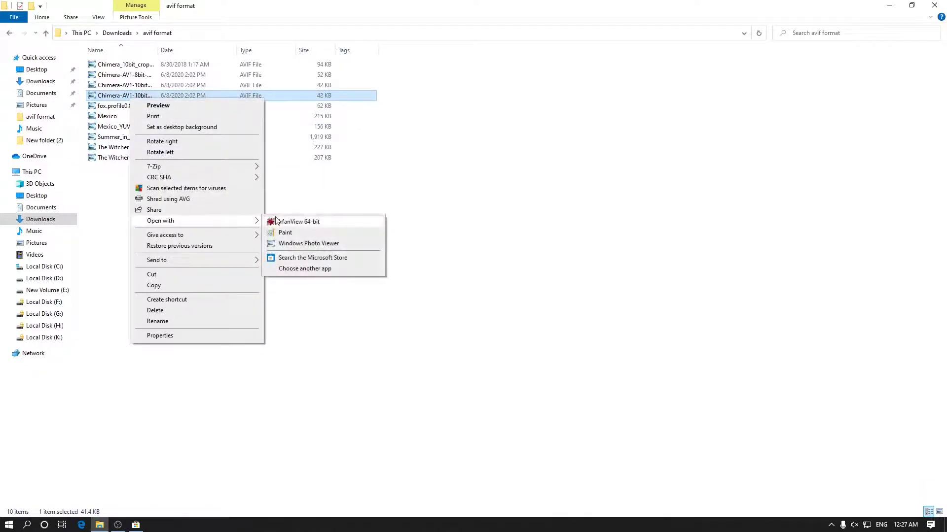
click(276, 222)
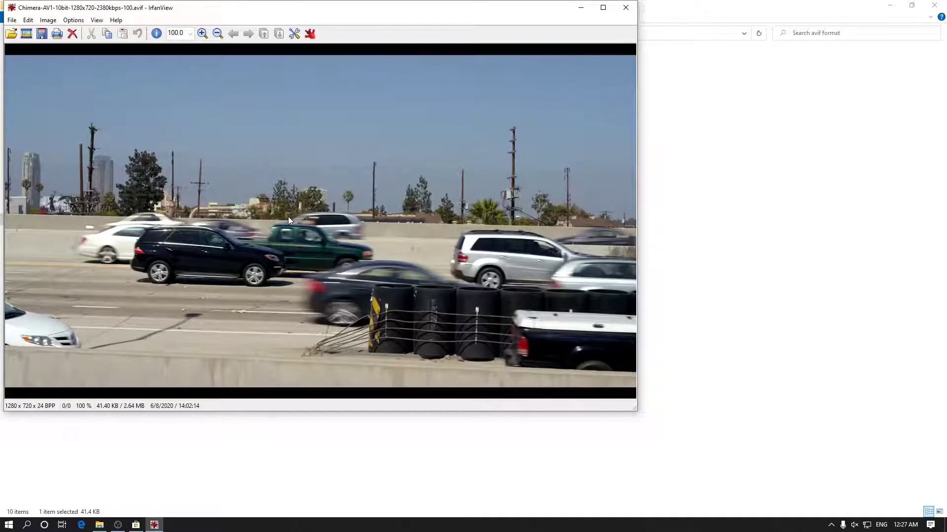
click(625, 7)
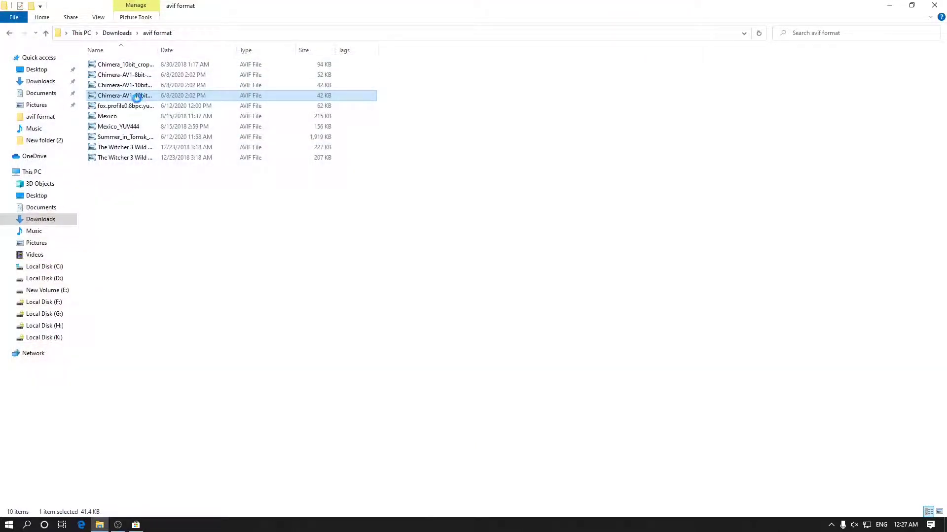
Set IrfanView 64-bit as the default app for .avif files, opening the selected Chimera-AV1-10bit-1280x720-2380kbps-100 image with it
right_click(141, 97)
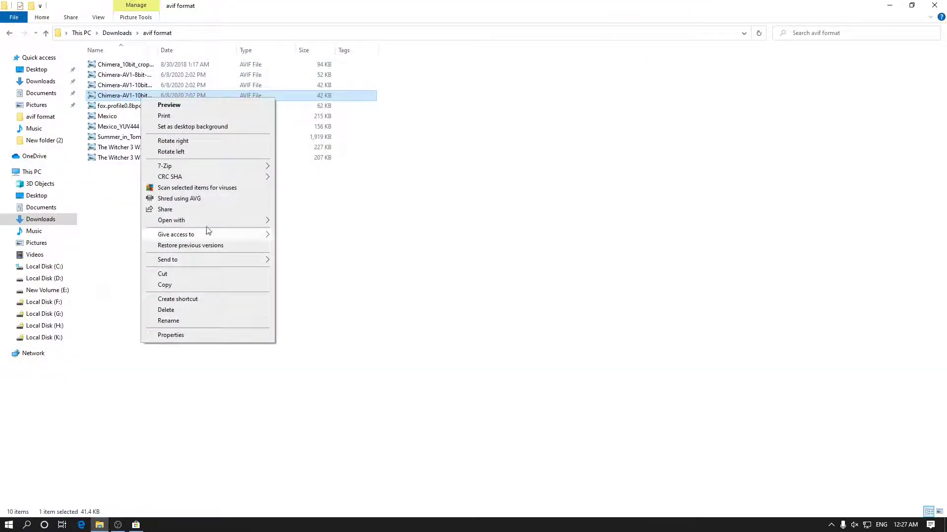
mouse_move(239, 224)
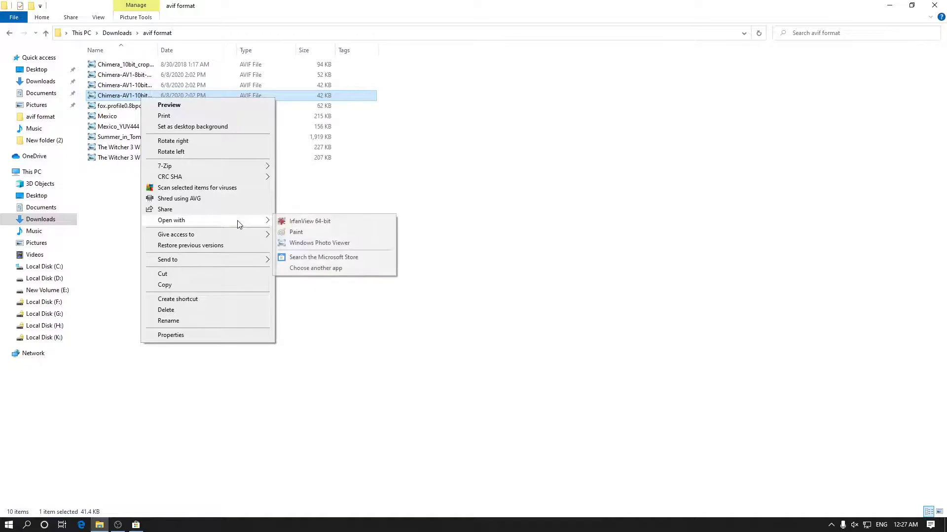
click(340, 269)
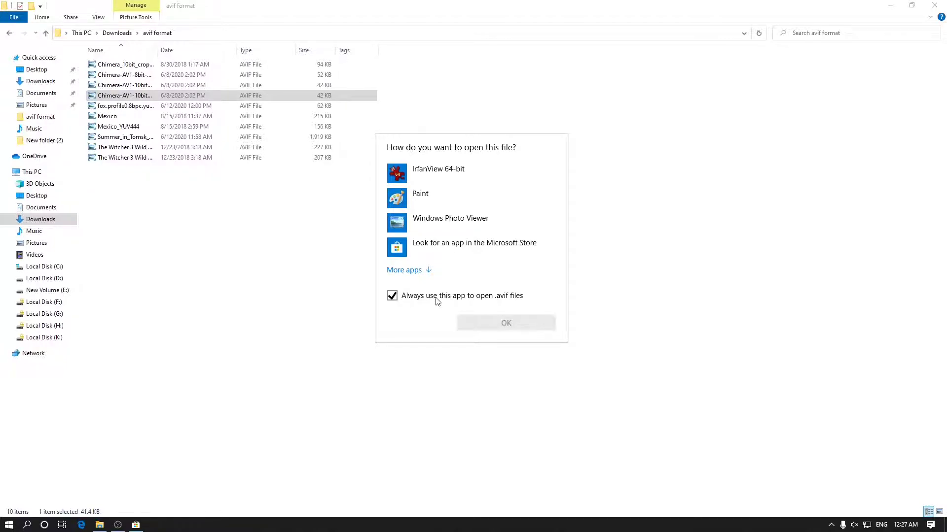
click(432, 180)
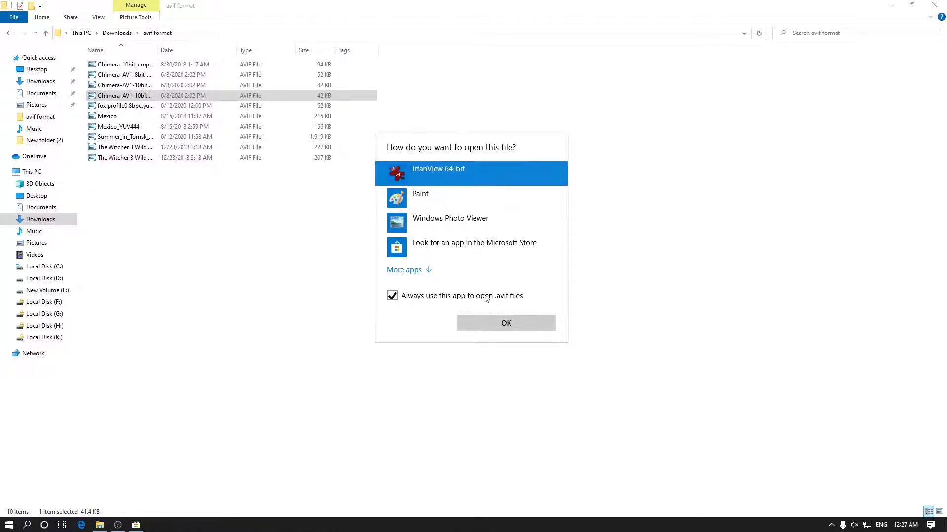
click(489, 320)
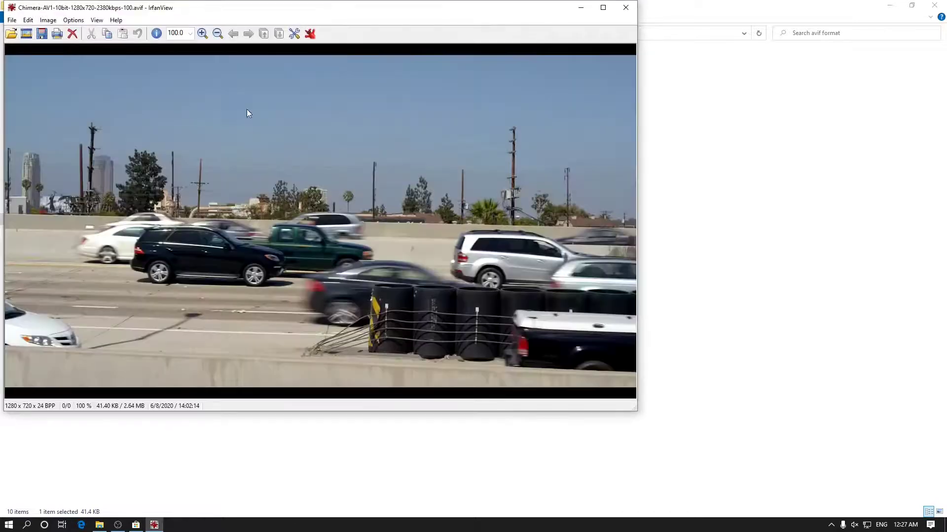
Try to advance from the Chimera-AV1-10bit image to another AVIF file, cancel browsing subfolders and close IrfanView
scroll(303, 101, down, 1)
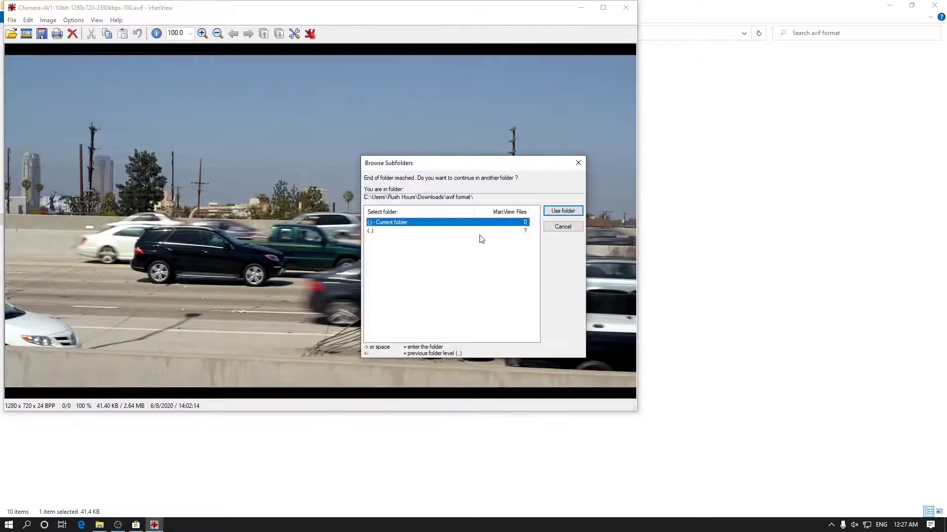
click(559, 229)
scroll(529, 226, down, 1)
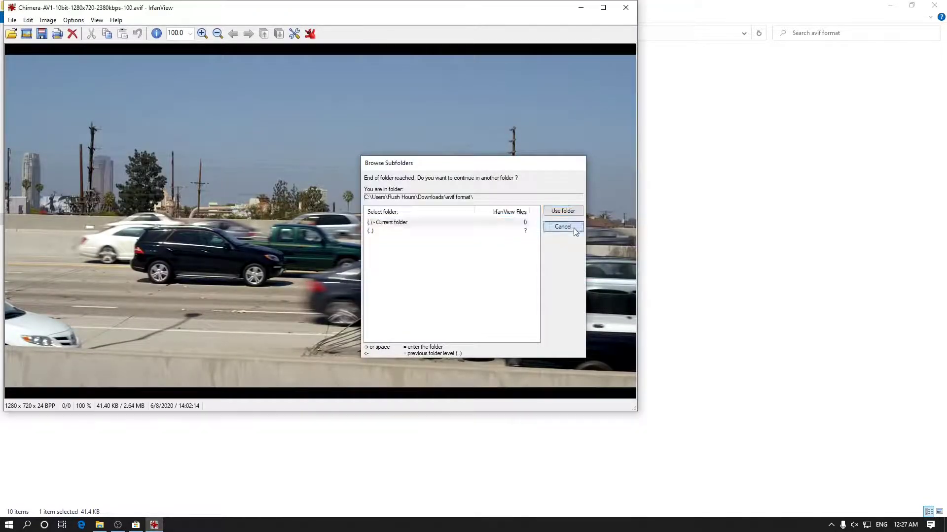
click(563, 227)
click(626, 7)
Try viewing Chimera_10bit_cropped_to_1920x1008_with_HDR_metadata and Chimera-AV1-8bit-1280x720-3363kbps-100 in the default viewer, closing it after each file
click(126, 66)
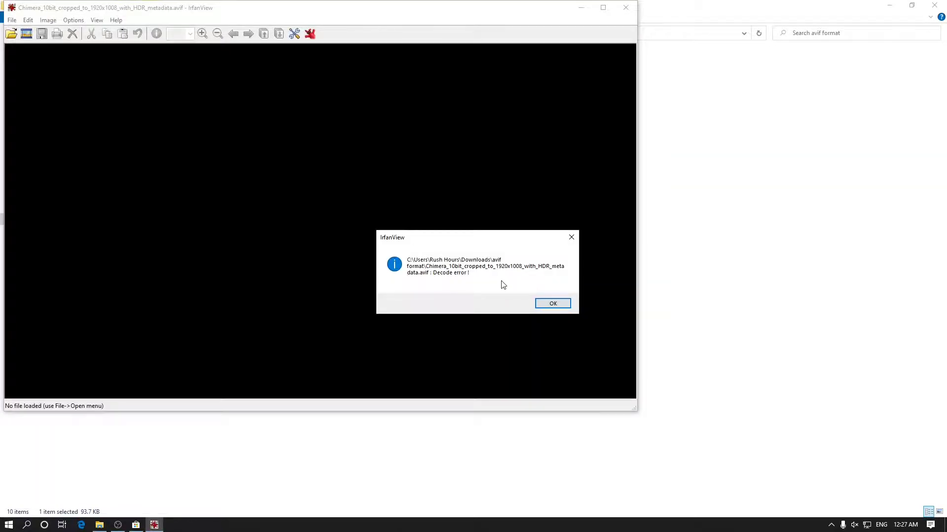
click(552, 304)
click(625, 8)
click(111, 75)
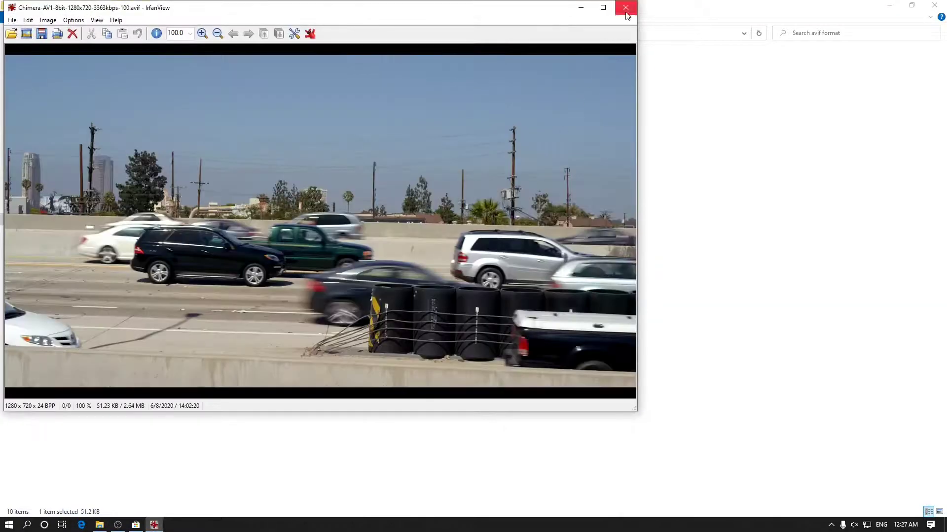
click(626, 8)
click(365, 95)
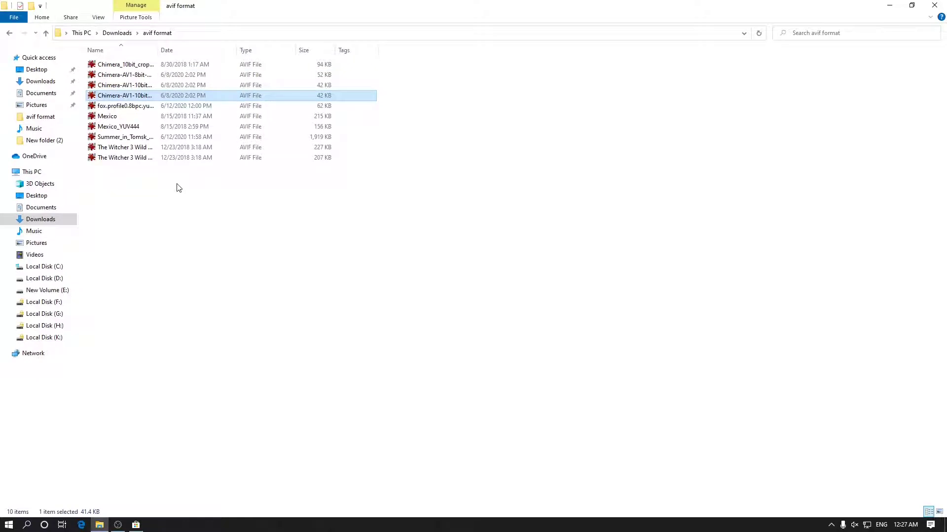
Try again to view Chimera_10bit_cropped_to_1920x1008_with_HDR_metadata, dismiss the message and close the viewer
double_click(140, 65)
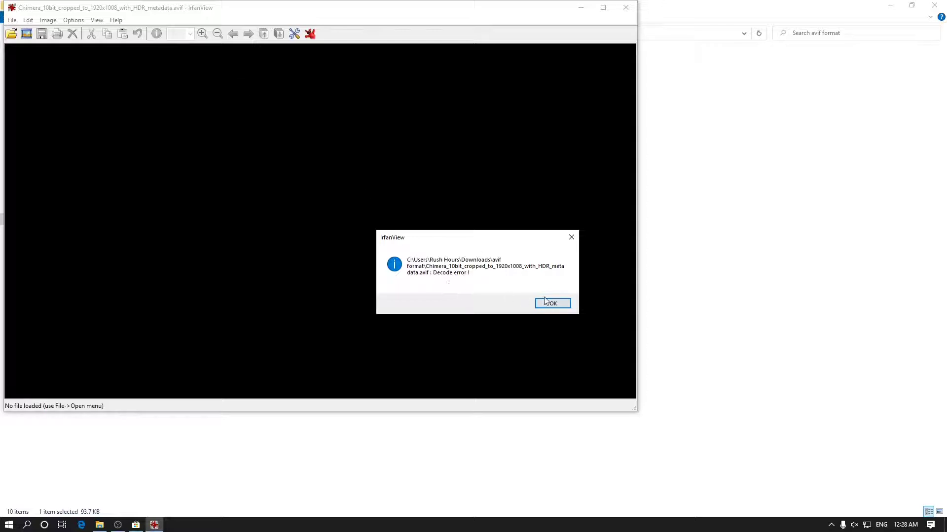
click(556, 301)
click(626, 8)
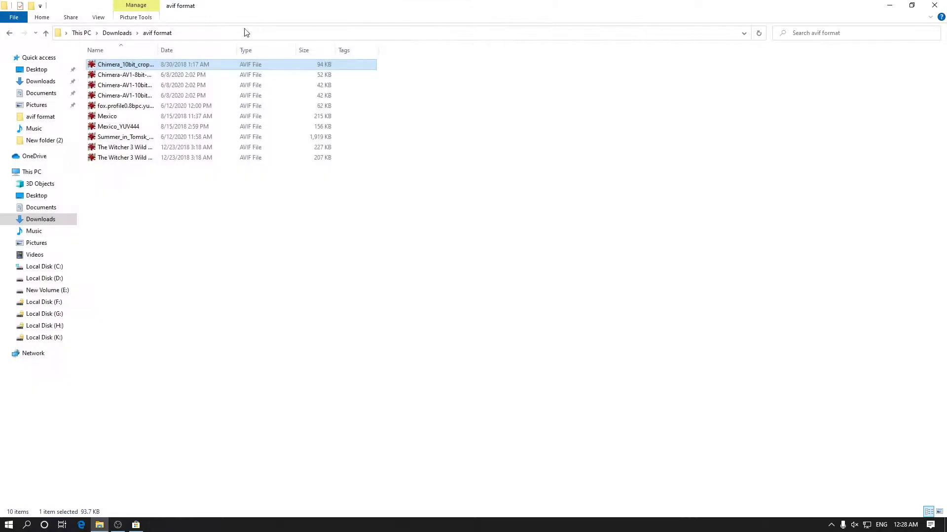
View Chimera-AV1-8bit-1280x720-3363kbps-100, move the IrfanView window clear of the file names and widen File Explorer's Name column
double_click(154, 74)
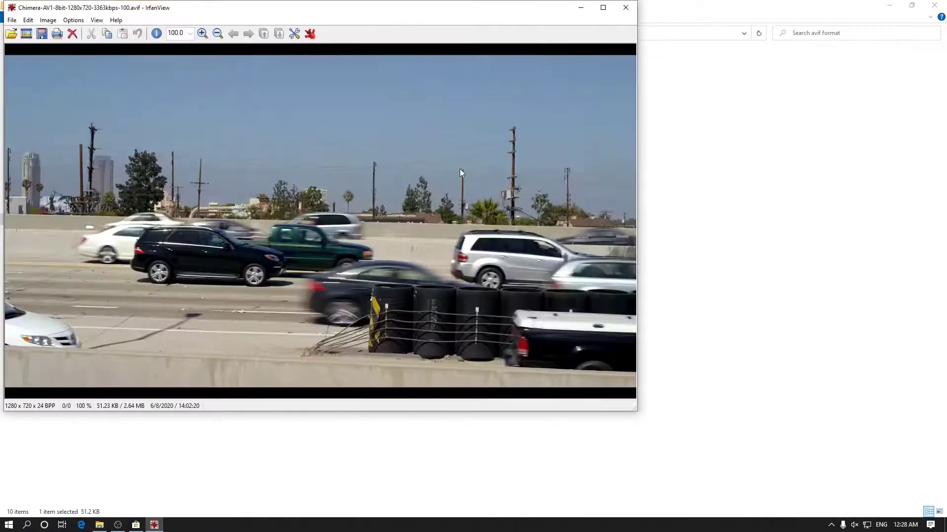
drag(469, 13, 683, 70)
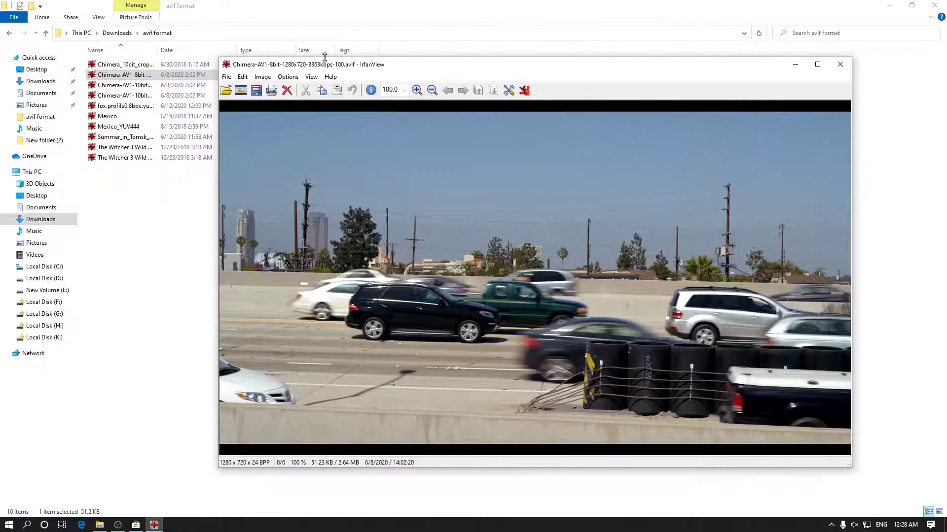
drag(157, 47, 226, 51)
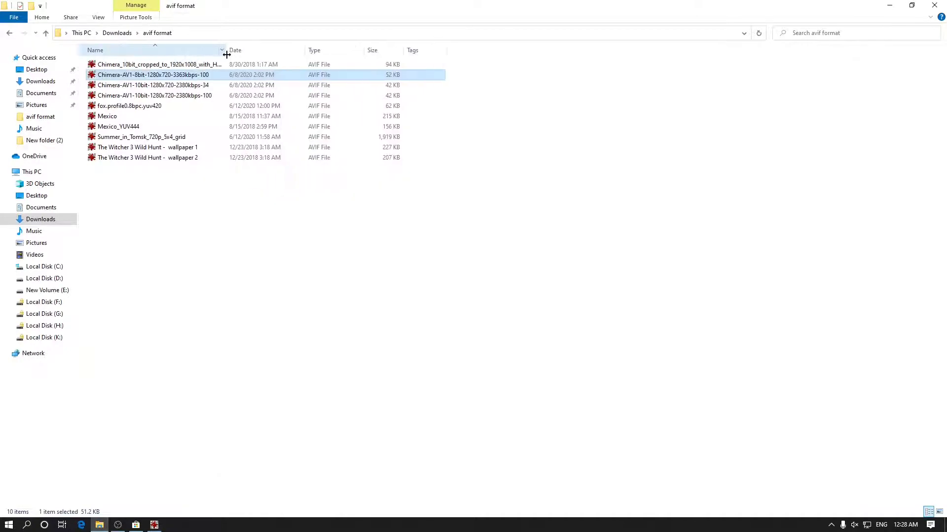
Return to the Chimera-AV1-8bit image, try to advance to the next file, cancel browsing subfolders and close IrfanView
click(155, 525)
scroll(484, 320, down, 1)
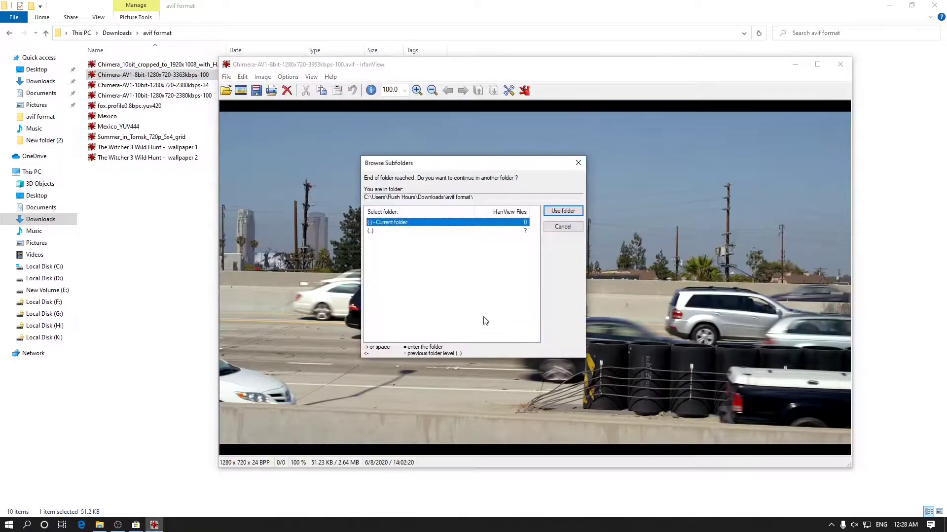
click(567, 227)
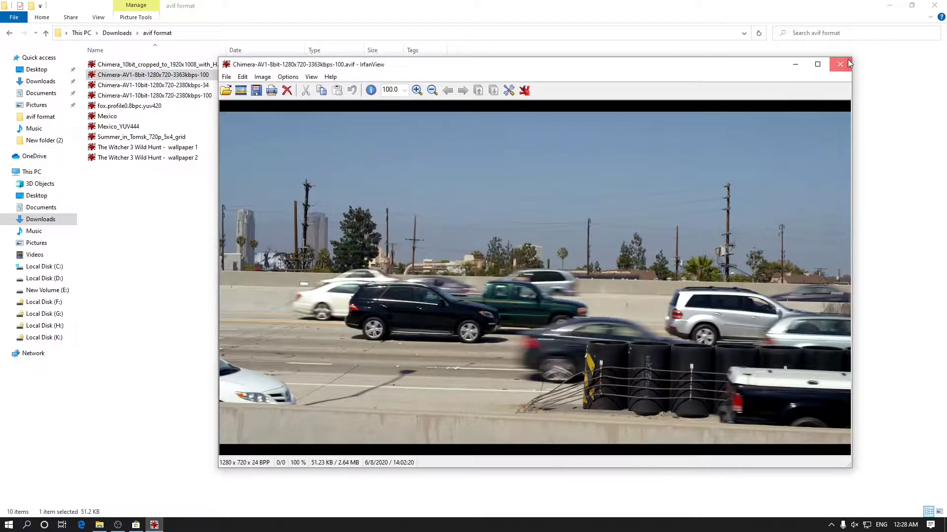
click(840, 64)
View Chimera-AV1-10bit-1280x720-2380kbps-34 and Chimera-AV1-10bit-1280x720-2380kbps-100 one after the other, closing IrfanView after each
double_click(158, 82)
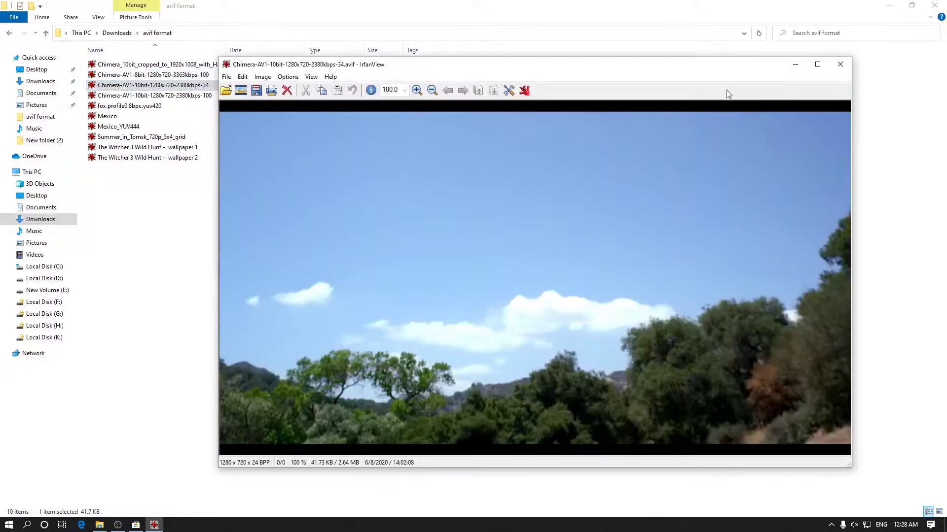
click(840, 64)
click(247, 96)
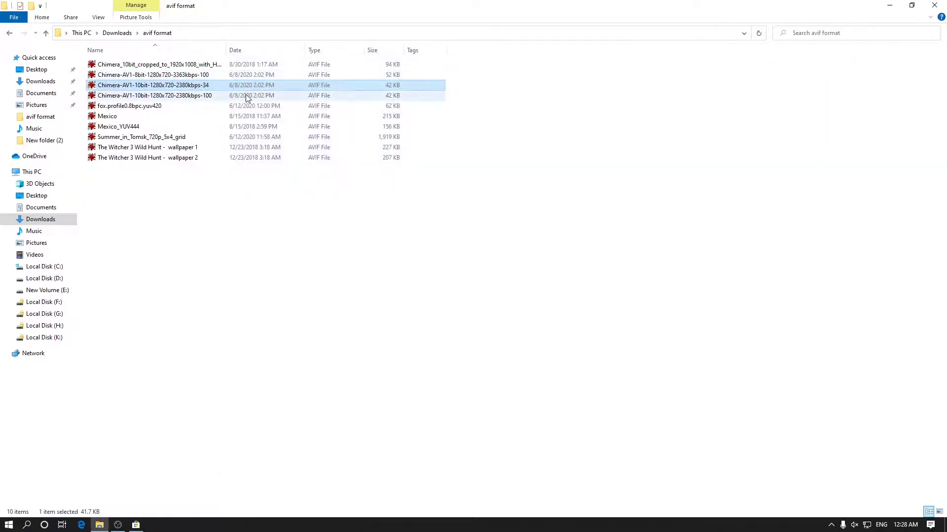
double_click(247, 98)
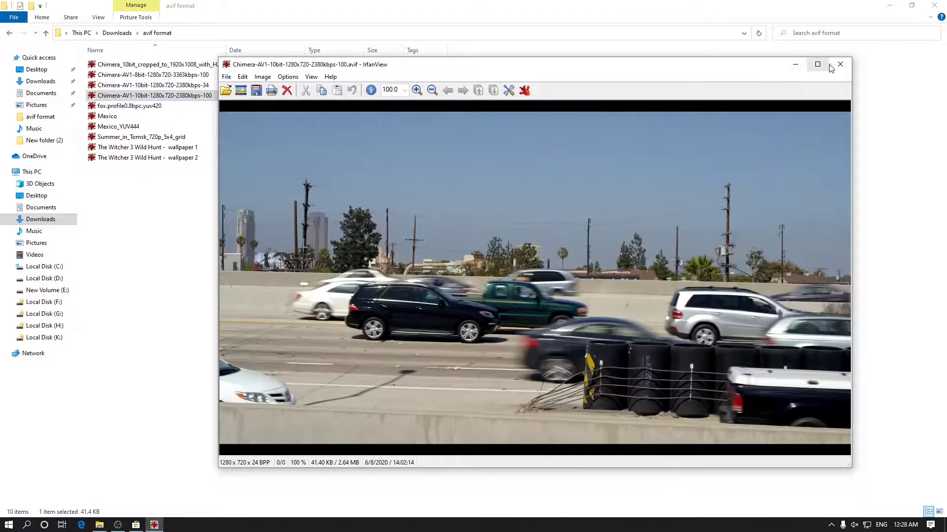
click(840, 64)
Try viewing the fox.profile0.8bpc.yuv420 and Mexico files, dismissing each message and closing IrfanView
double_click(183, 105)
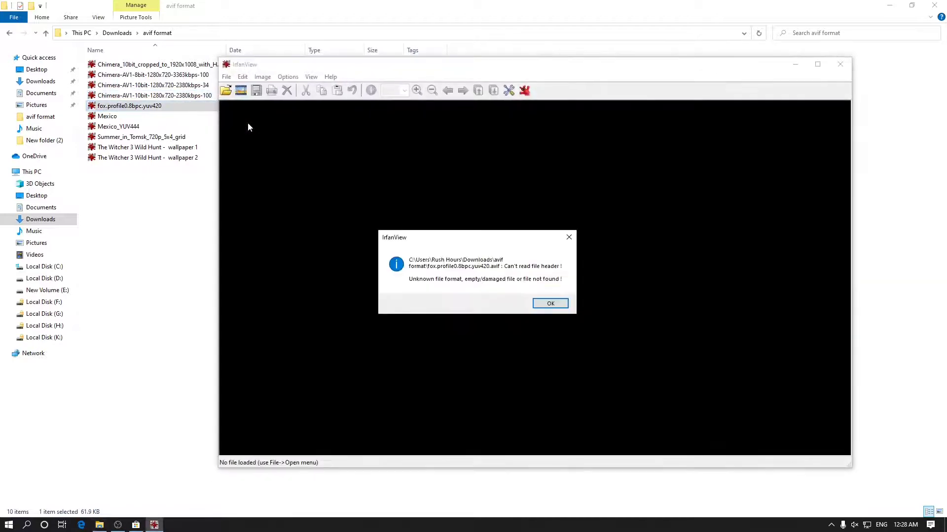
click(550, 303)
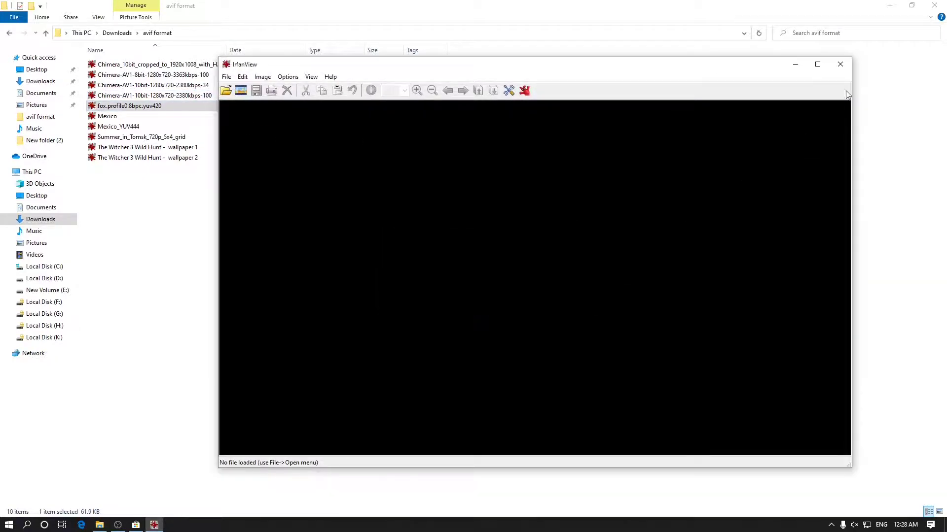
click(840, 64)
double_click(195, 118)
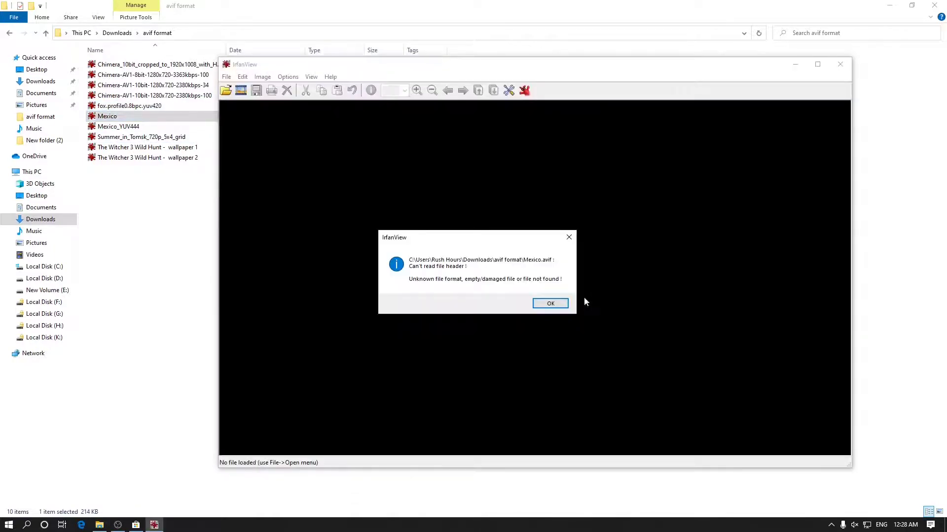
click(550, 303)
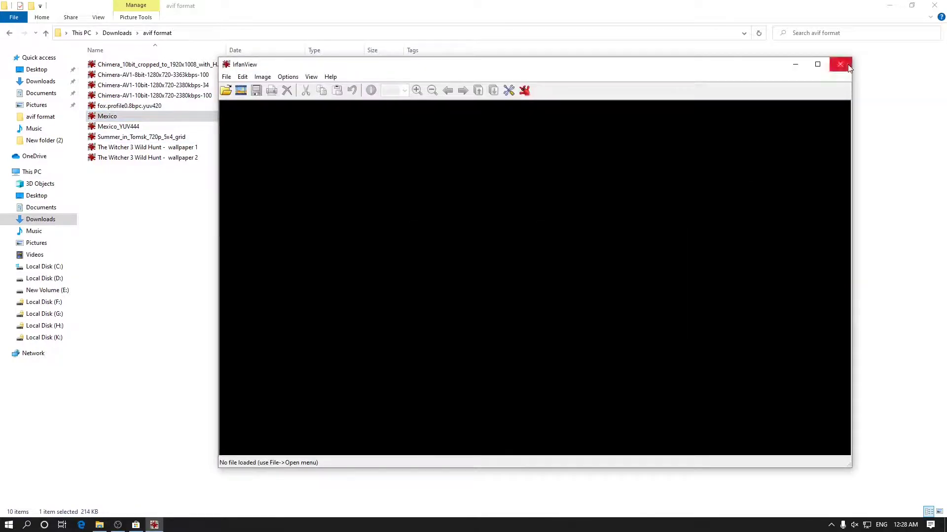
click(840, 65)
Try viewing the Mexico_YUV444 and Summer_in_Tomsk_720p_5x4_grid files, dismissing each message and closing IrfanView
double_click(154, 129)
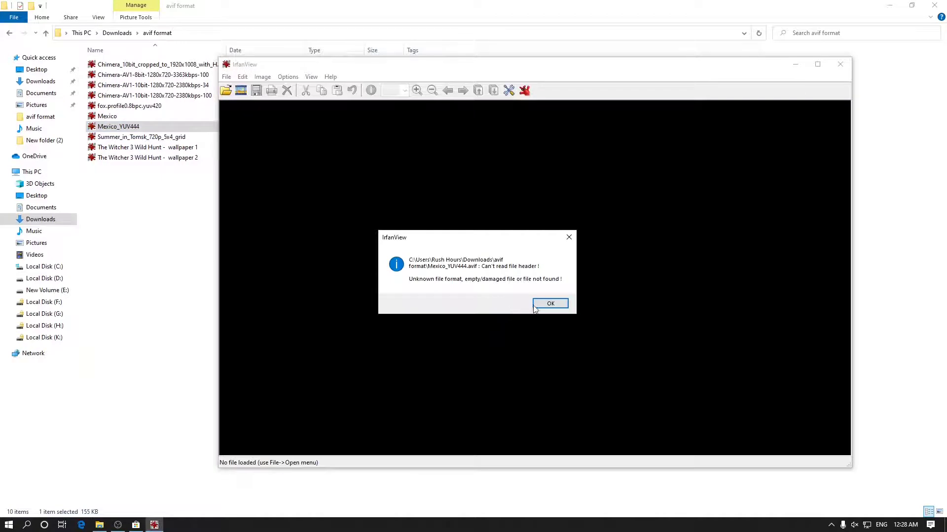
click(551, 304)
click(840, 64)
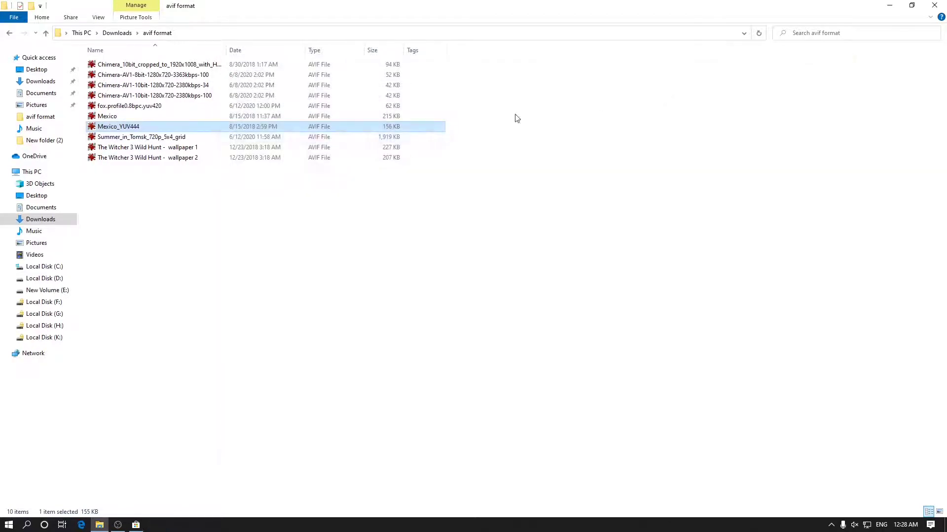
double_click(312, 137)
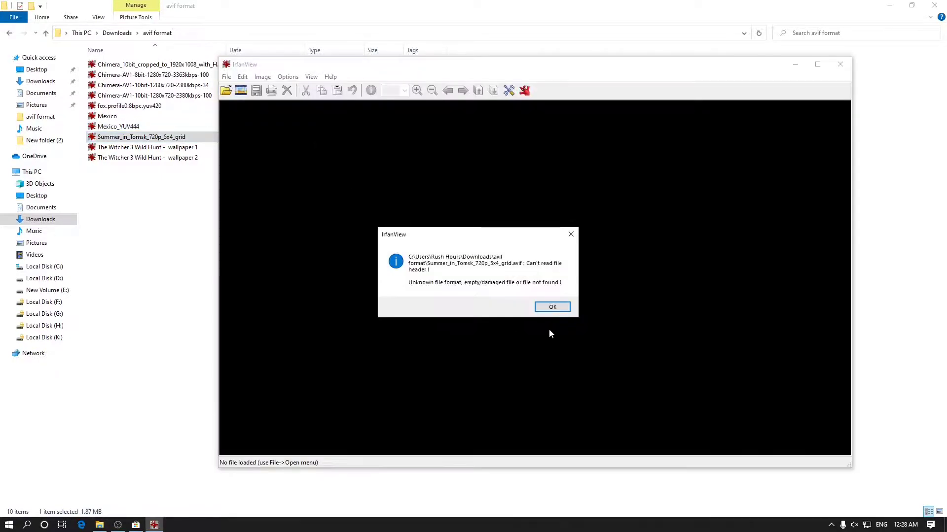
click(551, 304)
click(840, 64)
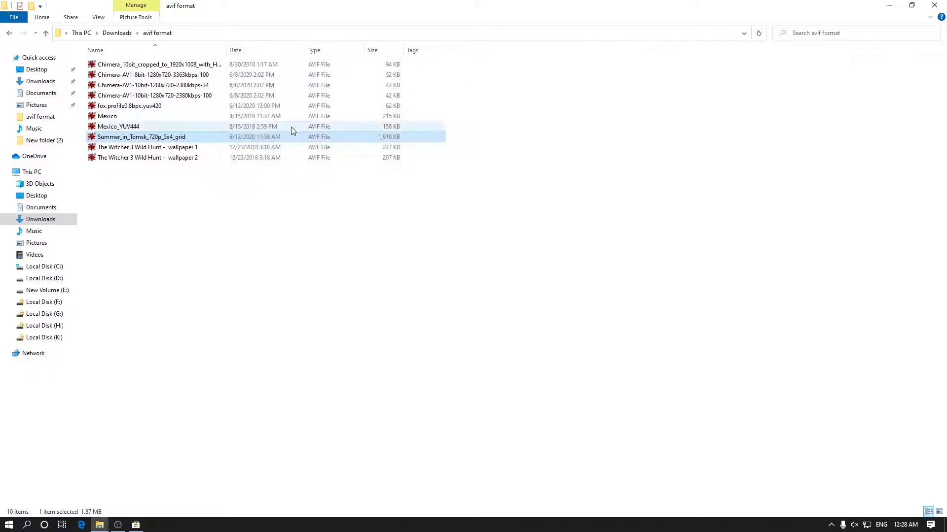
View The Witcher 3 Wild Hunt - wallpaper 1 in IrfanView and close it to return to the file list
double_click(271, 148)
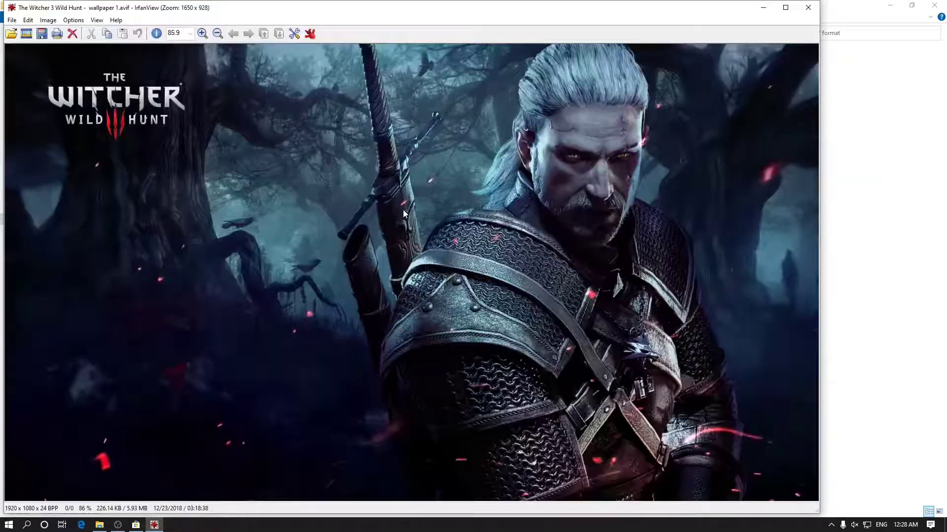
key(Escape)
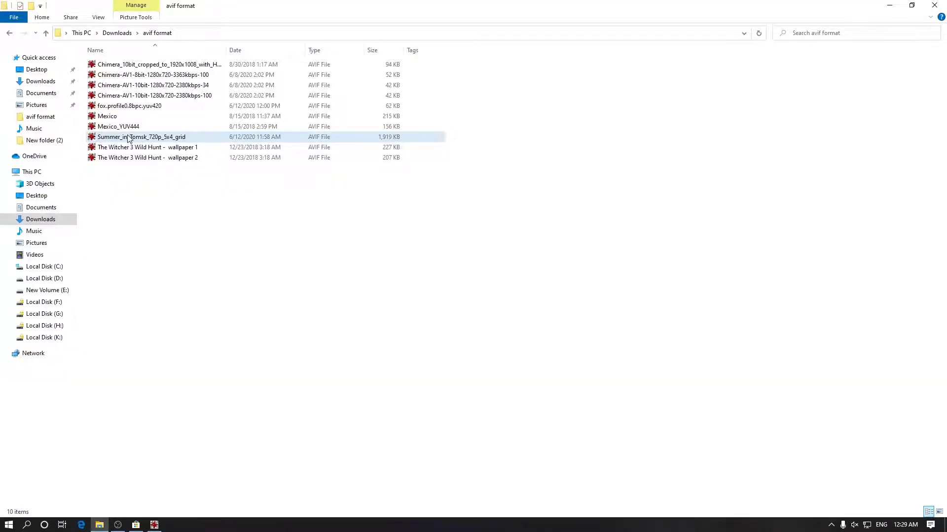
mouse_move(129, 138)
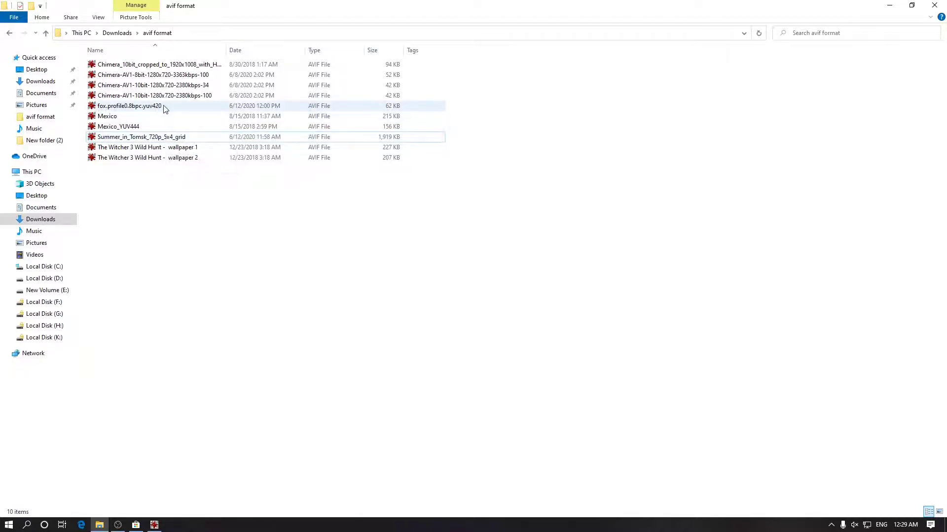
Try once more to view fox.profile0.8bpc.yuv420, dismiss the message and return to the file list
double_click(150, 107)
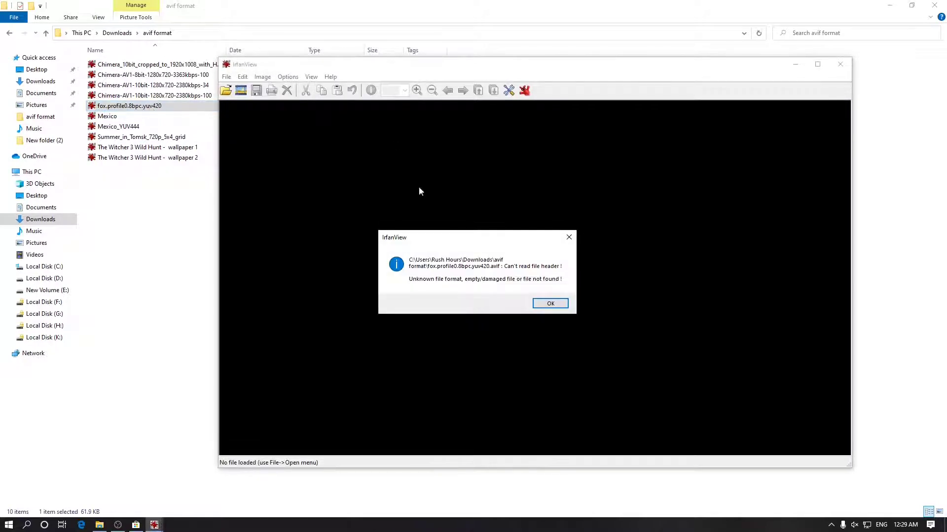
click(557, 305)
click(186, 233)
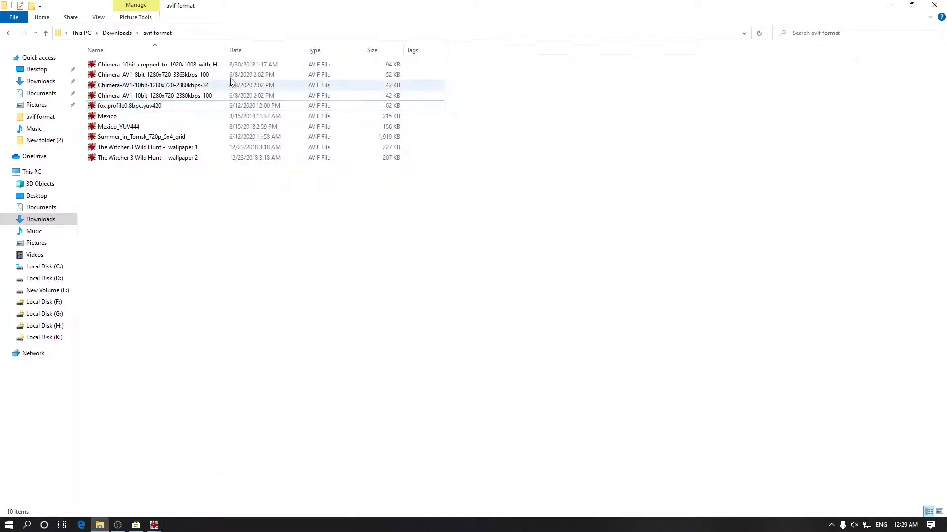
Widen the Name column to fit the longest file name and try opening Chimera_10bit_cropped_to_1920x1008_with_HDR_metadata
drag(227, 46, 286, 43)
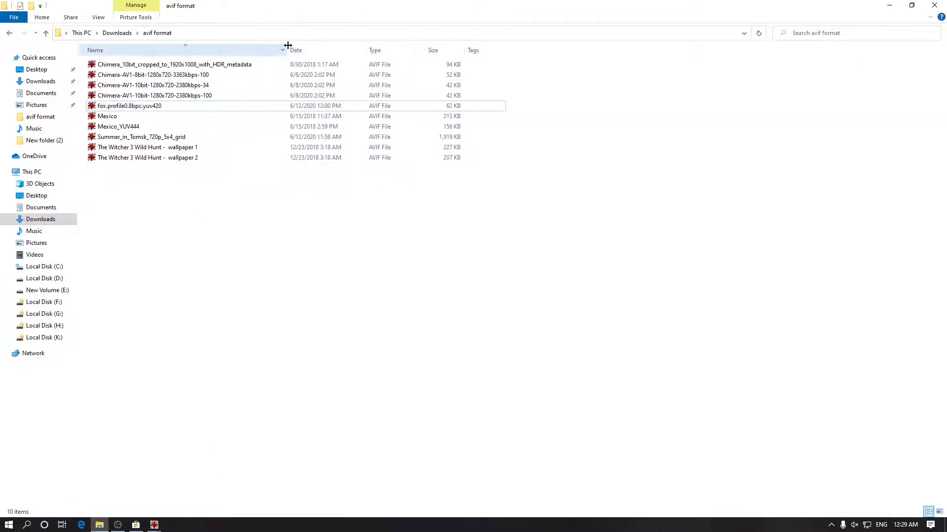
click(225, 65)
double_click(225, 65)
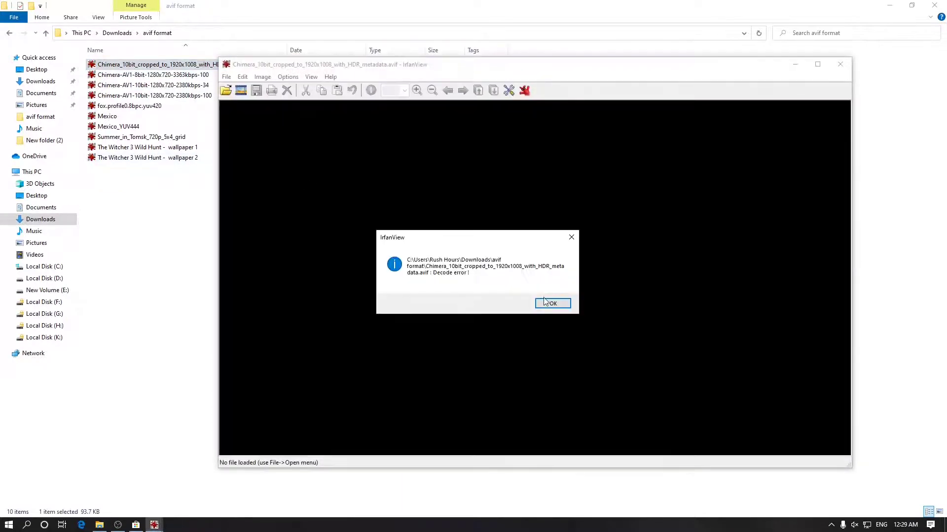
Dismiss the message, try viewing Mexico_YUV444 in IrfanView once more and close it to return to the file list
click(548, 303)
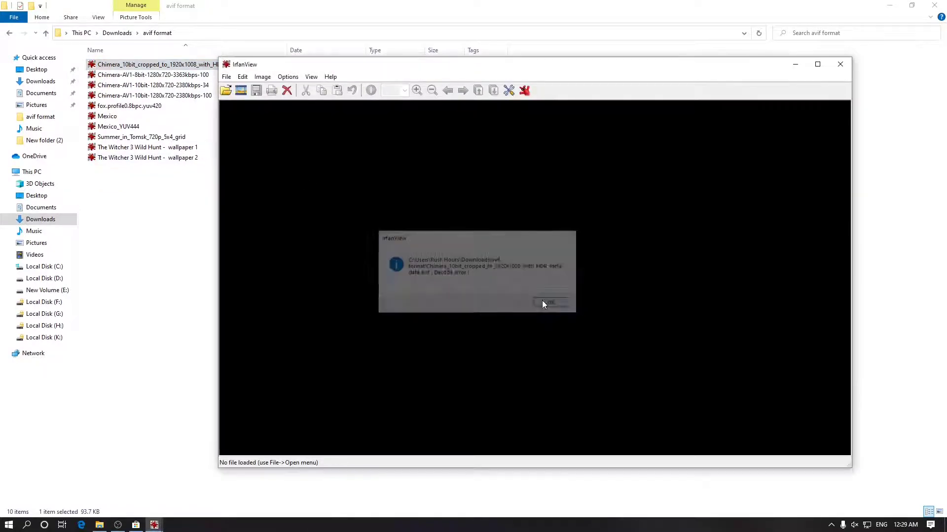
double_click(157, 127)
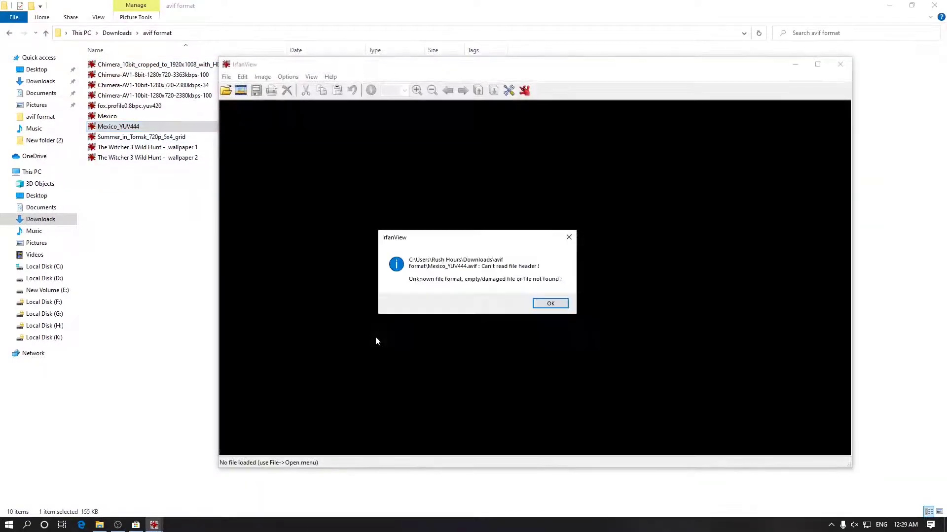
click(550, 303)
click(839, 65)
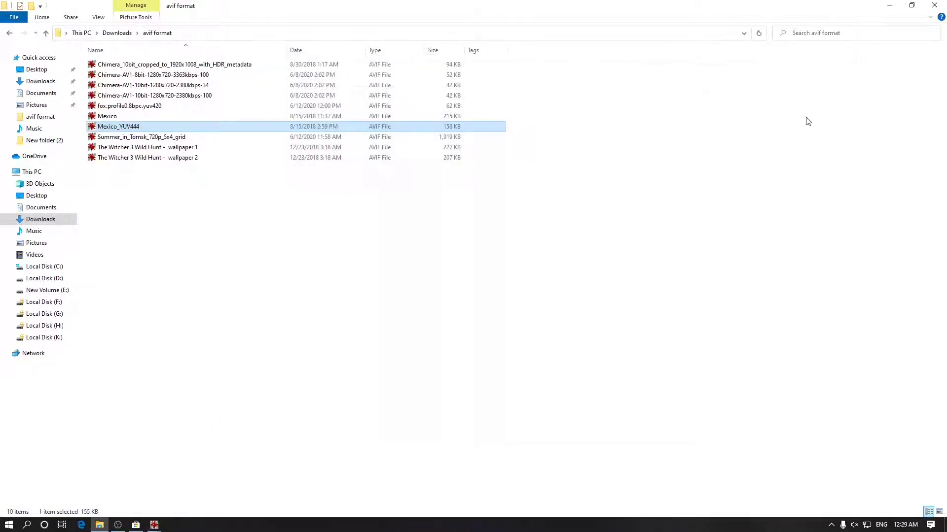
Open Chimera-AV1-10bit-1280x720-2380kbps-100 with Windows Photo Viewer and make that the default app for .avif files
double_click(130, 95)
right_click(129, 94)
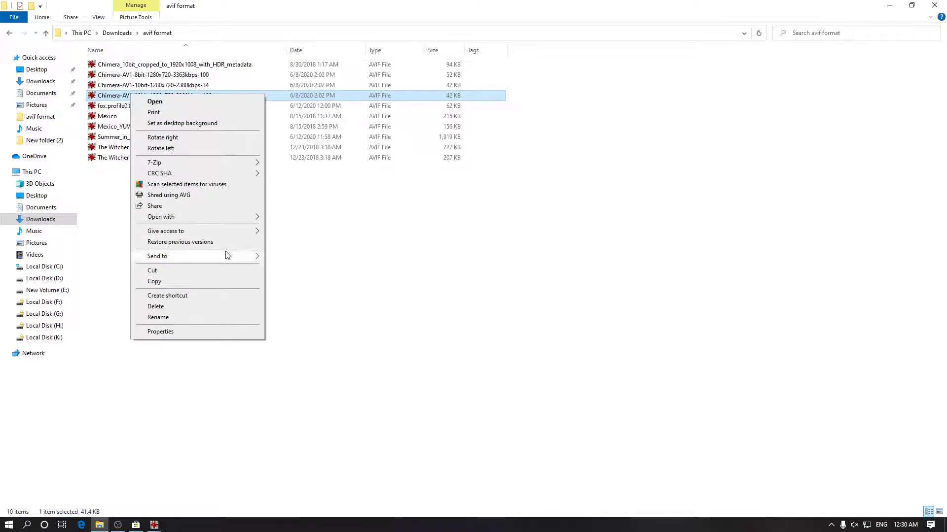
mouse_move(247, 217)
click(313, 265)
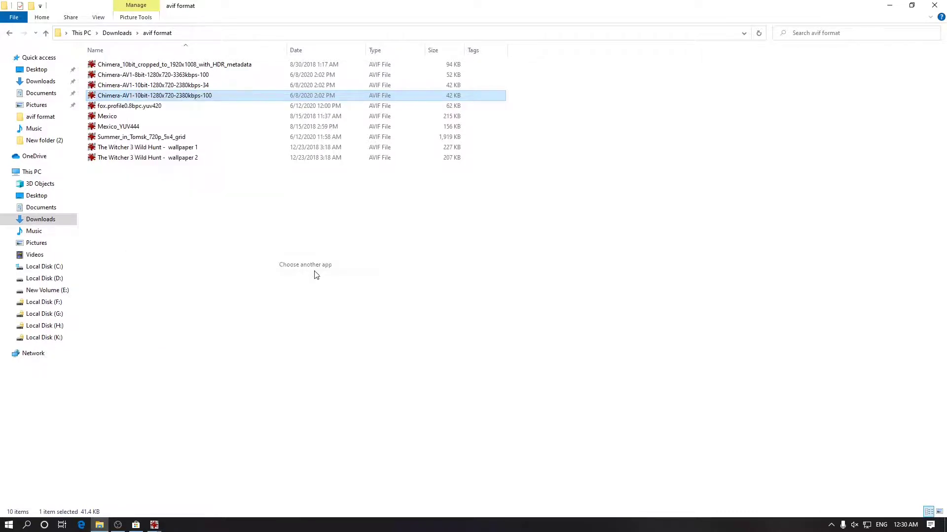
click(392, 329)
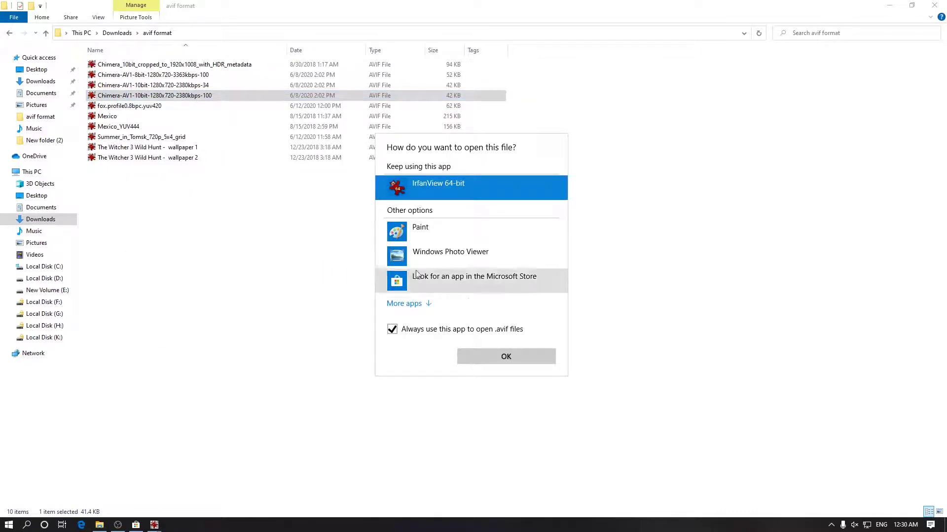
click(420, 255)
click(513, 356)
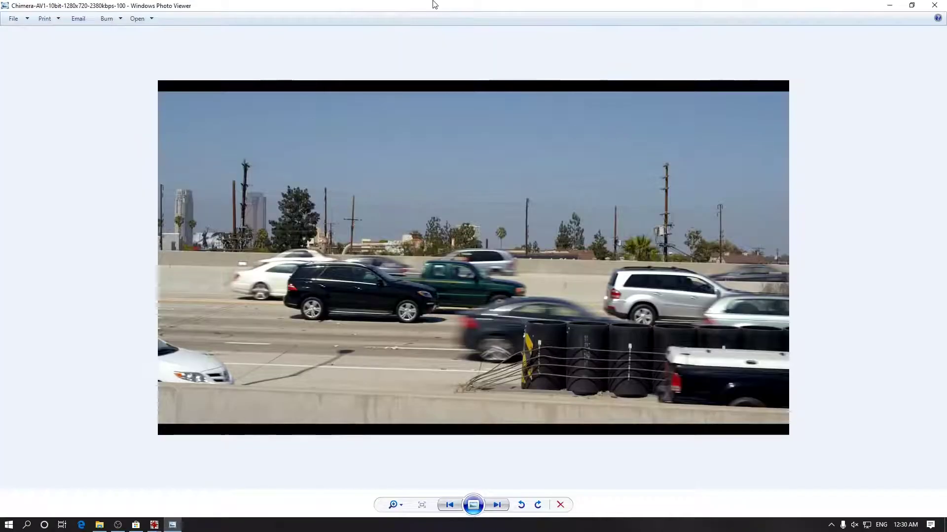
View Chimera_10bit_cropped_to_1920x1008_with_HDR_metadata in Windows Photo Viewer, moving the viewer window off the file list
drag(434, 4, 704, 106)
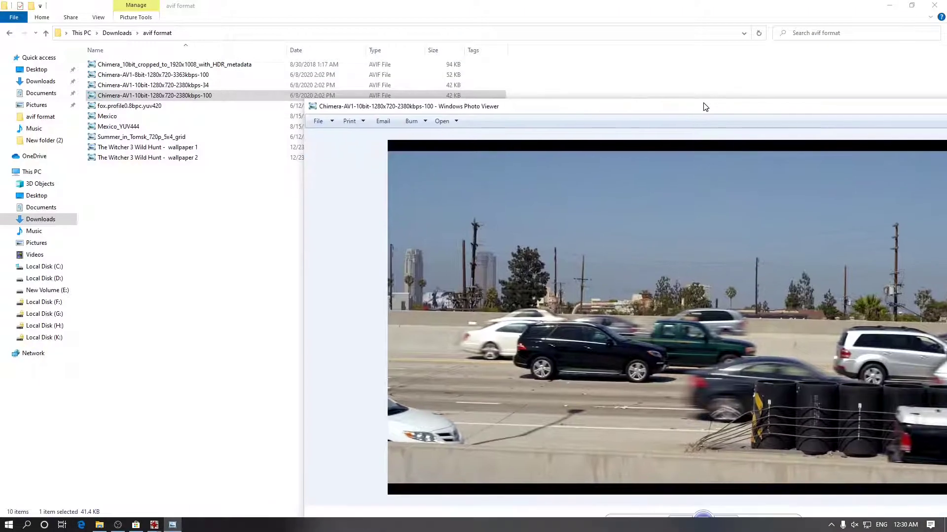
click(240, 65)
double_click(240, 65)
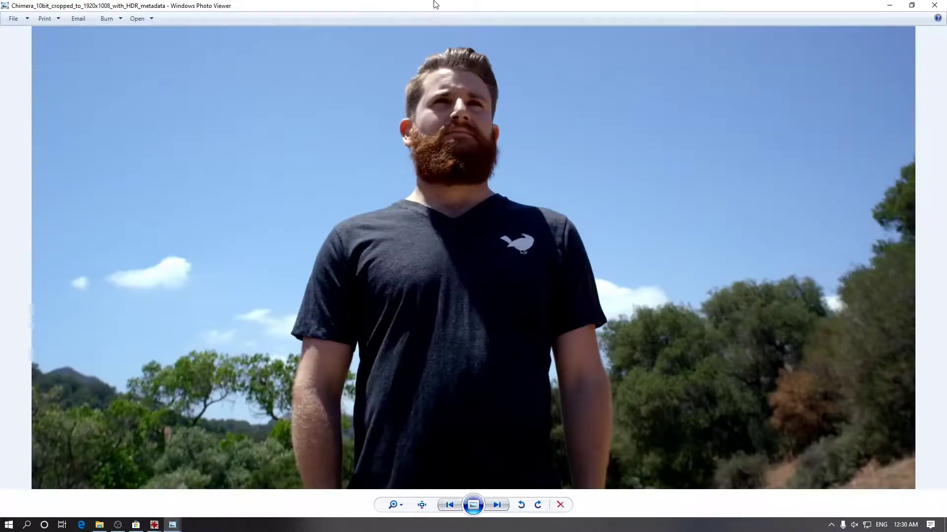
drag(434, 4, 676, 97)
View Chimera-AV1-8bit-1280x720-3363kbps-100 and both Chimera-AV1-10bit-1280x720-2380kbps files in turn, closing the viewer at the end
double_click(198, 74)
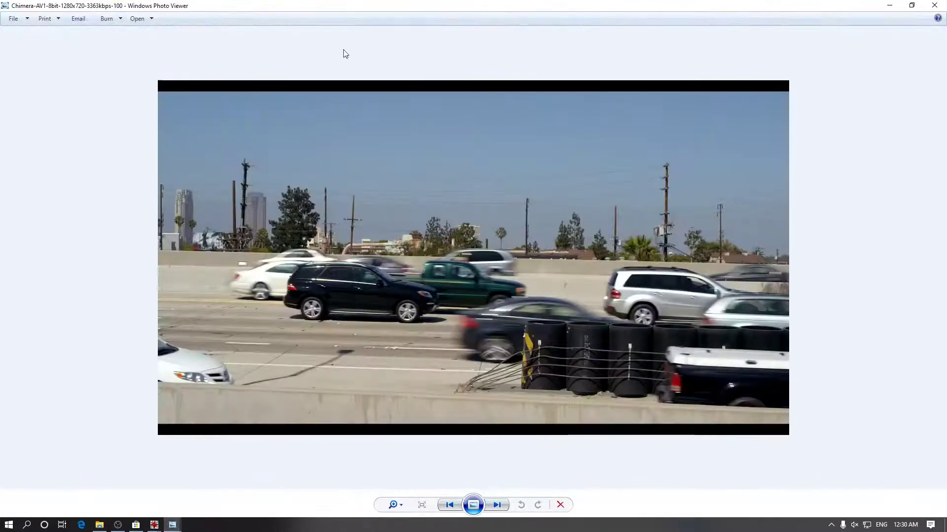
double_click(444, 5)
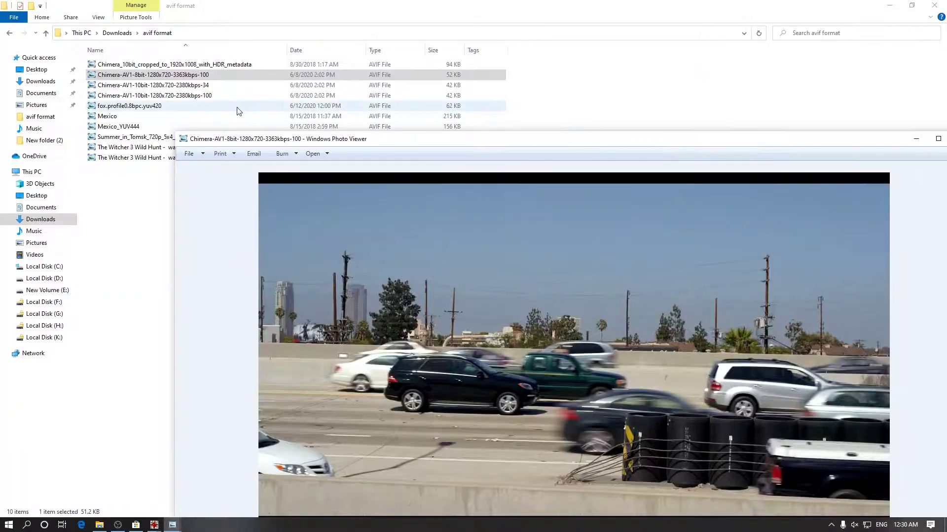
double_click(220, 86)
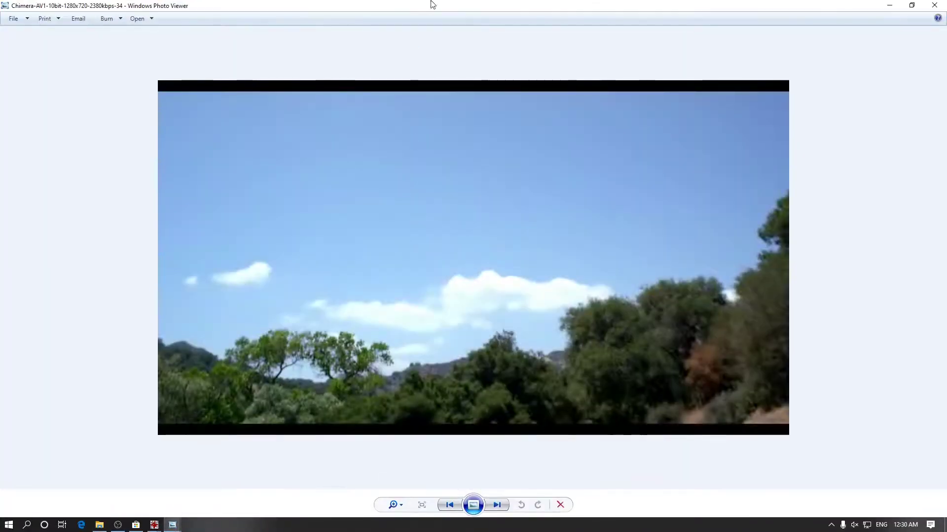
double_click(431, 3)
click(935, 55)
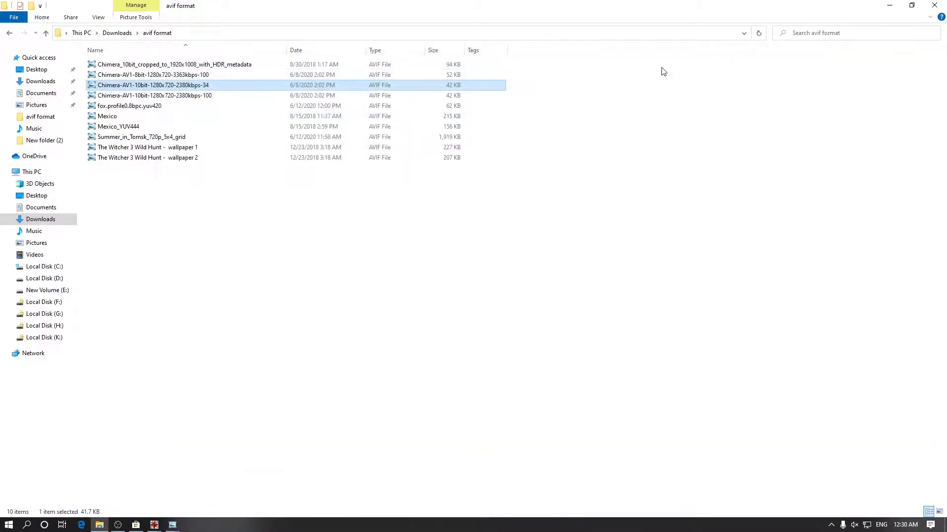
double_click(232, 96)
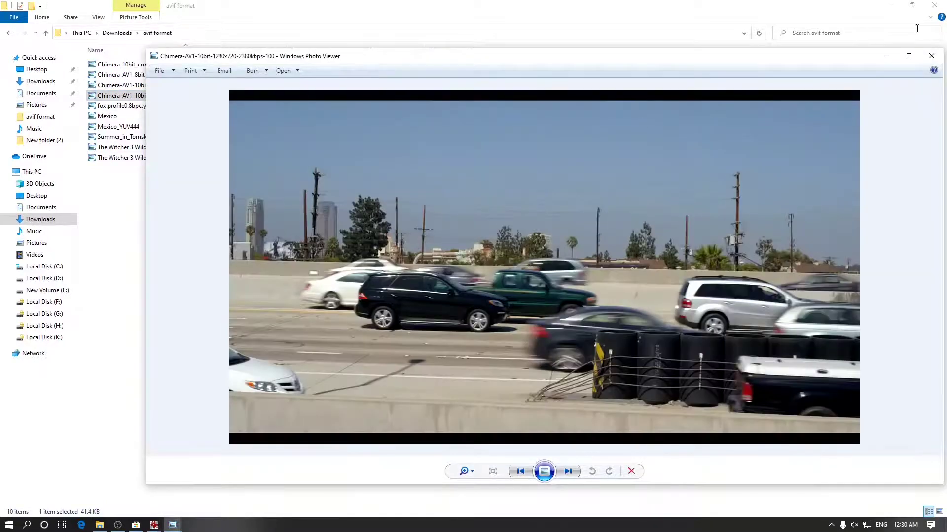
click(931, 55)
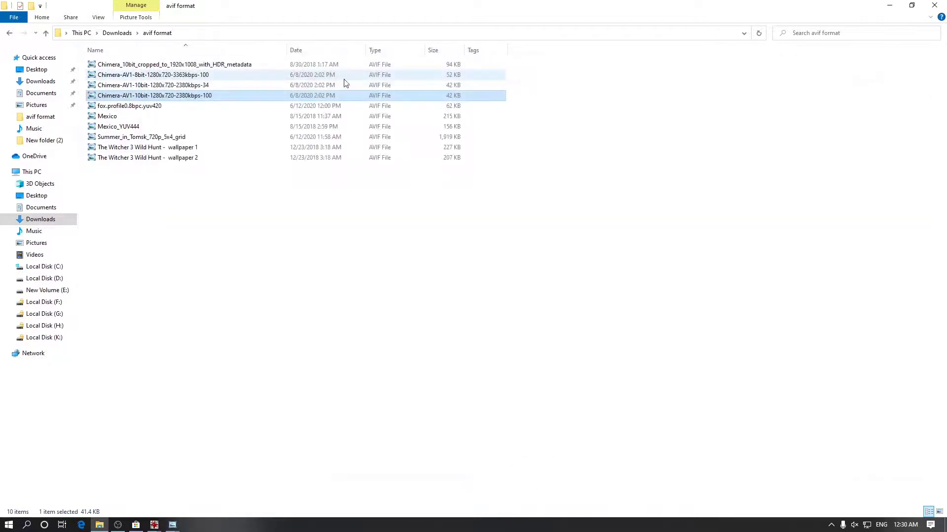
View fox.profile0.8bpc.yuv420, Mexico and Mexico_YUV444 one after another in Windows Photo Viewer, and close the viewer
click(175, 116)
click(171, 109)
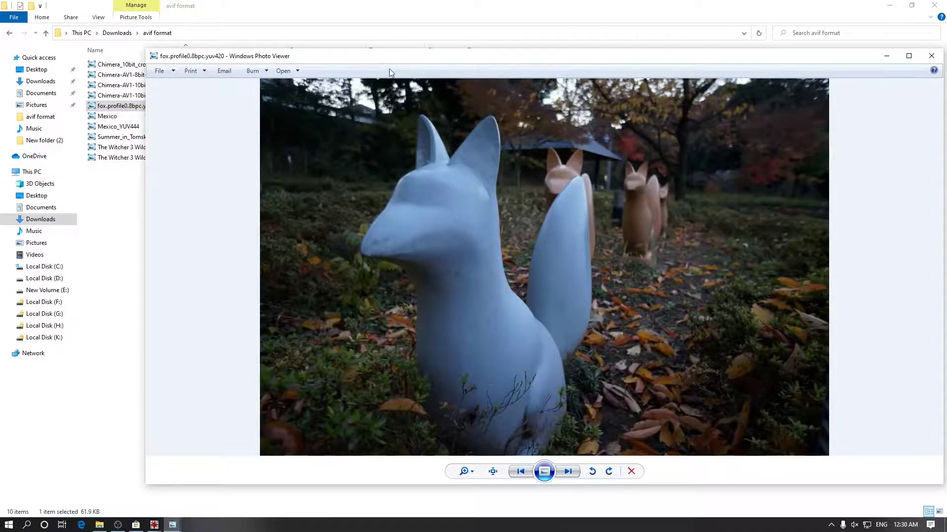
drag(384, 62, 468, 73)
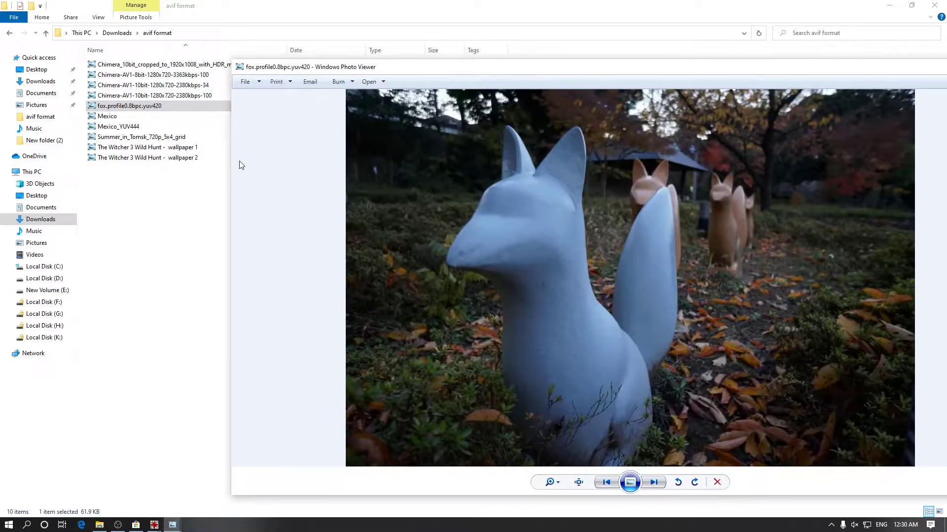
click(167, 111)
double_click(169, 116)
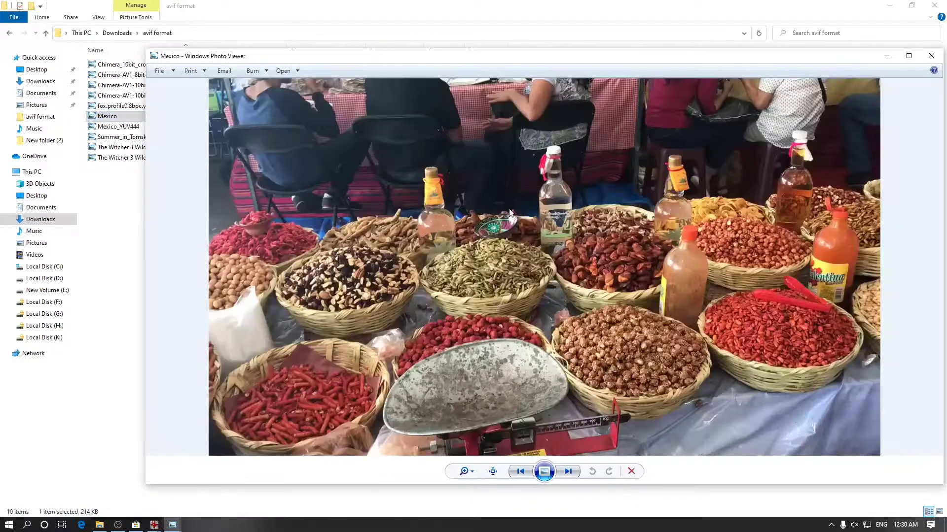
double_click(121, 127)
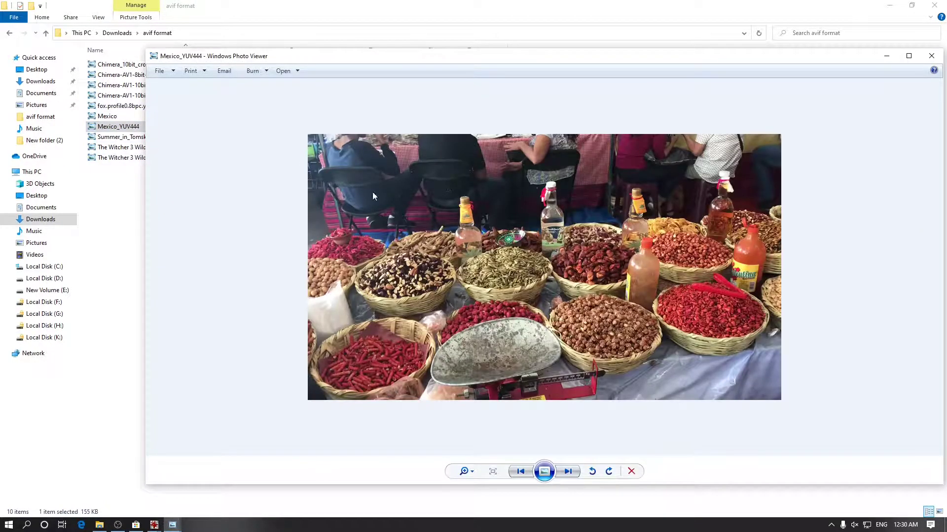
click(932, 56)
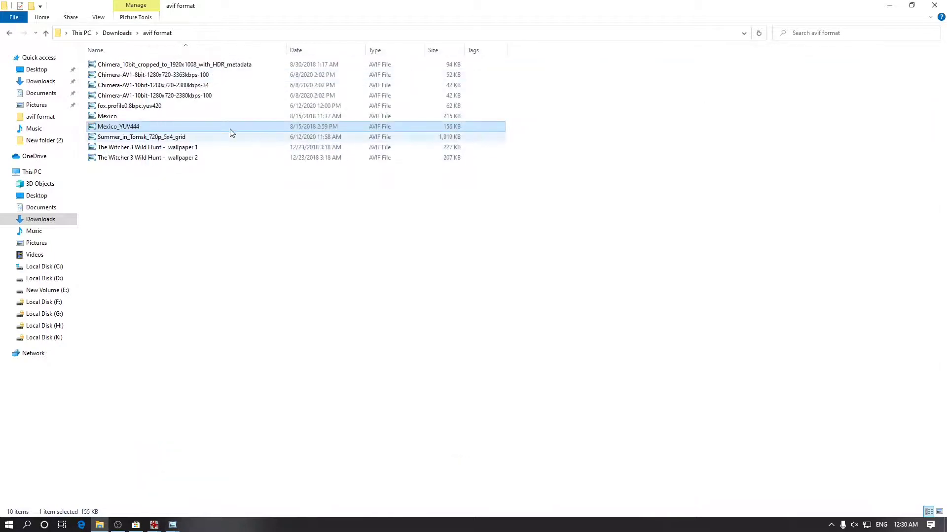
View Summer_in_Tomsk_720p_5x4_grid in a maximized viewer and zoom in on a church frame in the first row
double_click(194, 138)
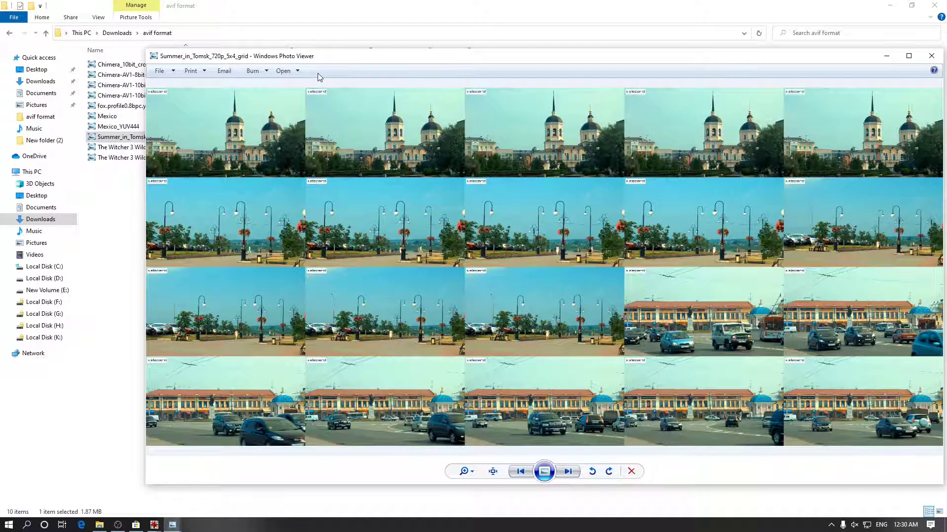
double_click(351, 62)
scroll(240, 92, up, 5)
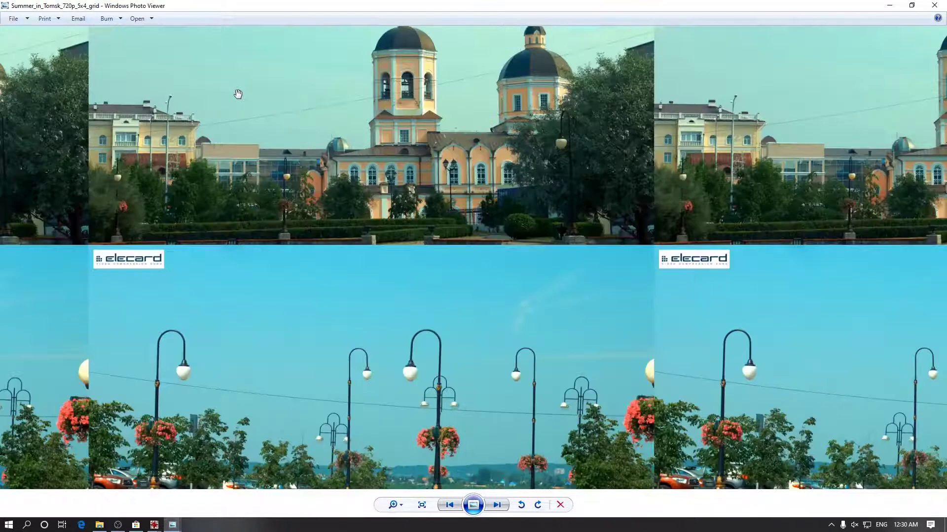
scroll(193, 102, up, 1)
drag(191, 99, 935, 257)
scroll(694, 248, up, 1)
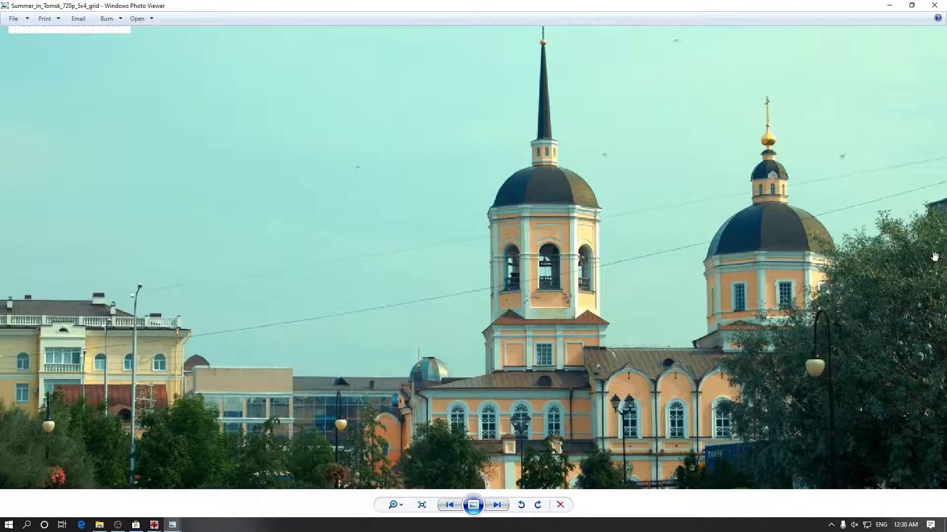
Examine the enlarged grid frames from the church row down to the street scenes and back up to the park row, ending with the whole grid
scroll(934, 257, down, 1)
drag(824, 237, 660, 225)
drag(903, 212, 425, 207)
drag(862, 194, 360, 202)
drag(853, 212, 384, 239)
drag(872, 228, 640, 256)
drag(778, 287, 334, 287)
drag(600, 84, 434, 184)
drag(446, 327, 446, 165)
drag(436, 342, 434, 165)
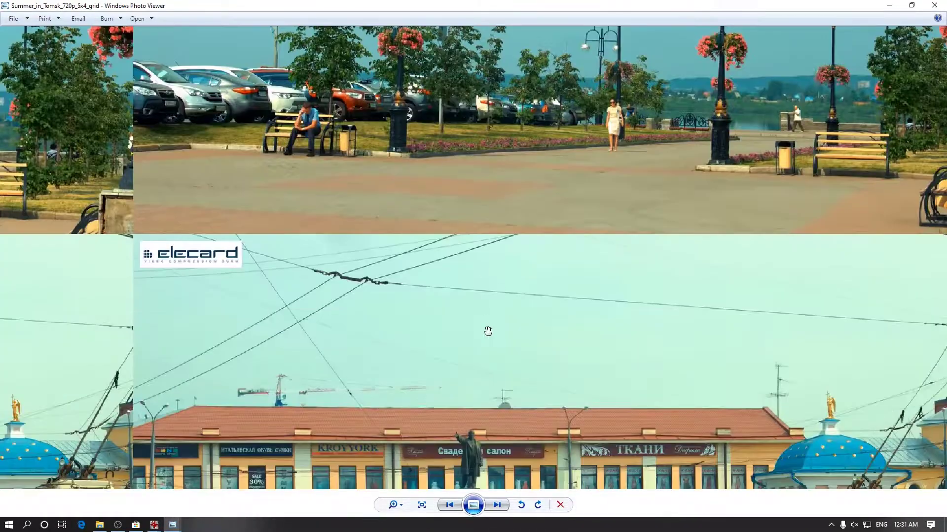
drag(488, 331, 488, 126)
drag(517, 338, 520, 122)
drag(351, 353, 351, 146)
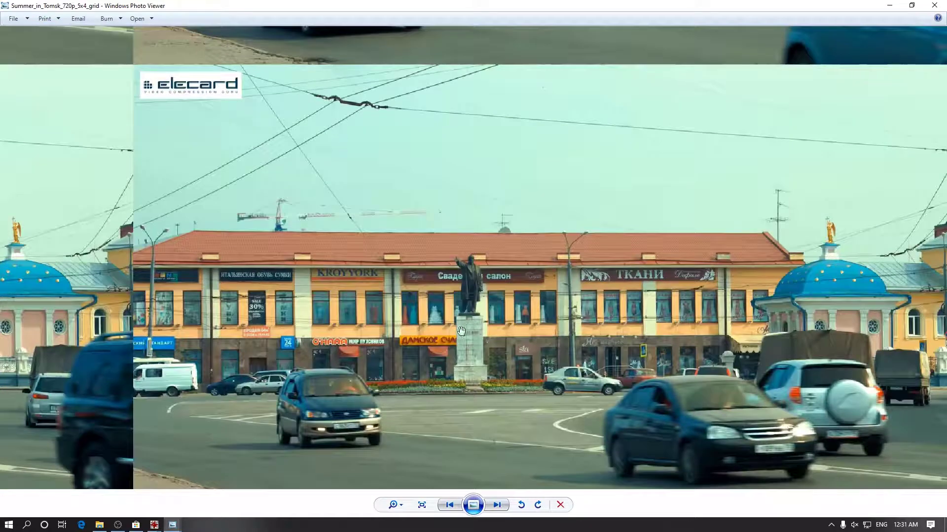
drag(461, 330, 460, 298)
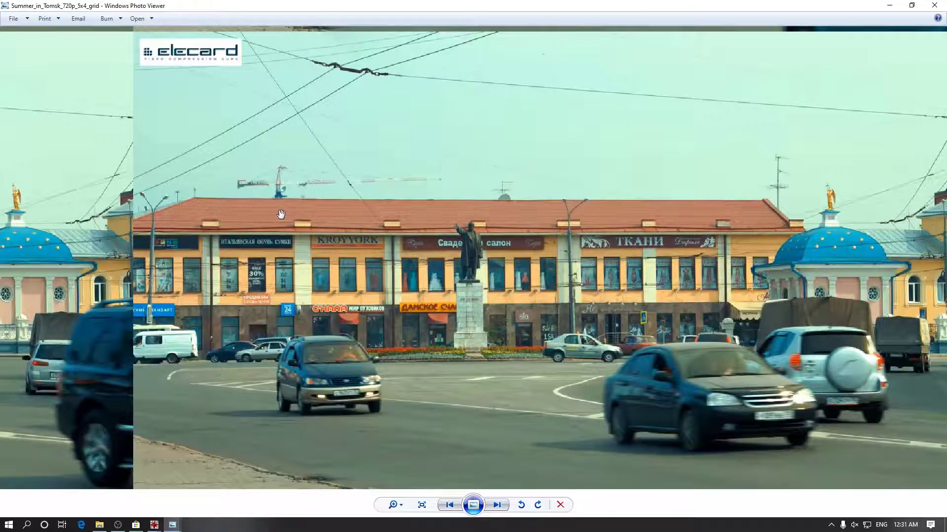
drag(281, 213, 663, 213)
drag(360, 209, 727, 204)
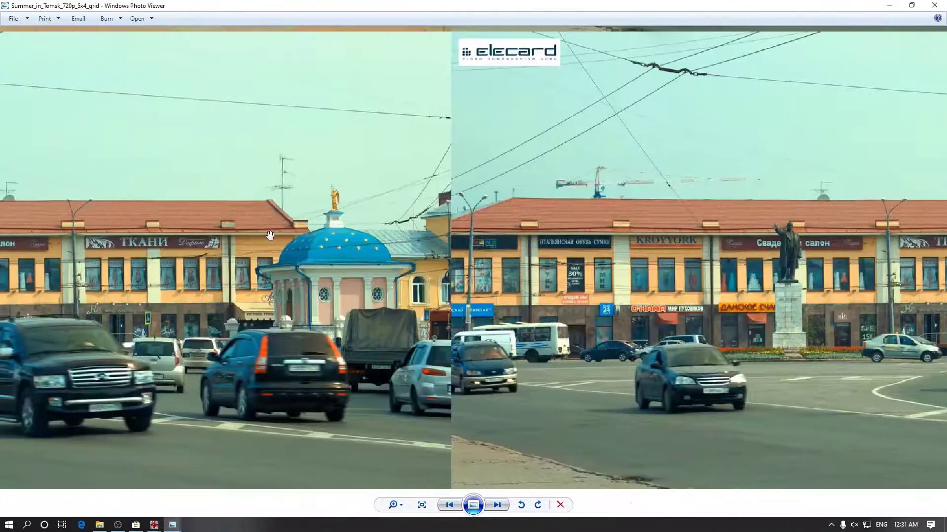
drag(270, 235, 611, 230)
drag(306, 217, 641, 212)
drag(316, 148, 616, 138)
drag(296, 128, 597, 126)
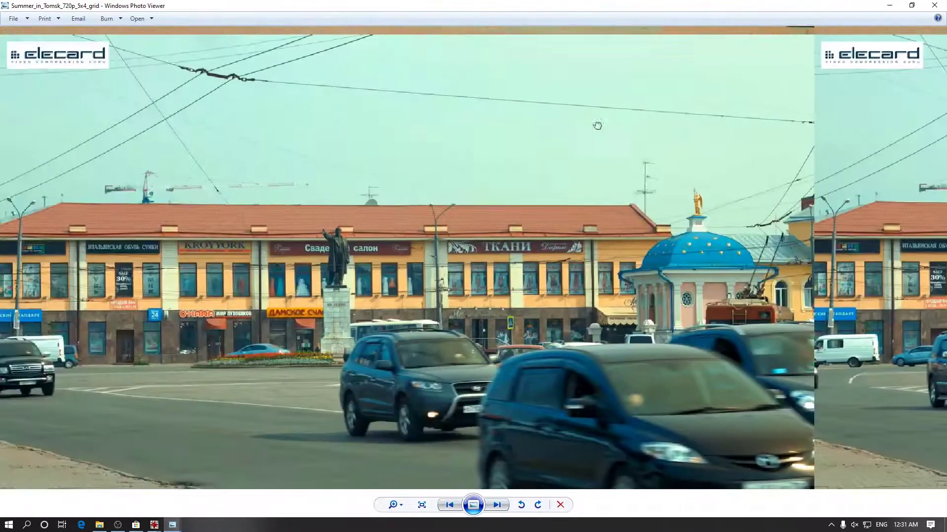
drag(345, 74, 355, 335)
drag(354, 124, 355, 315)
drag(10, 259, 349, 220)
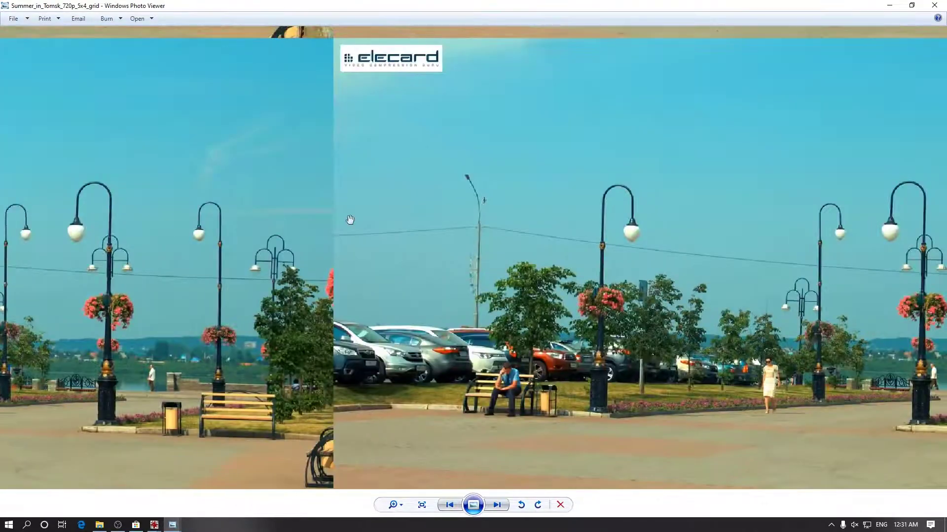
scroll(350, 220, down, 5)
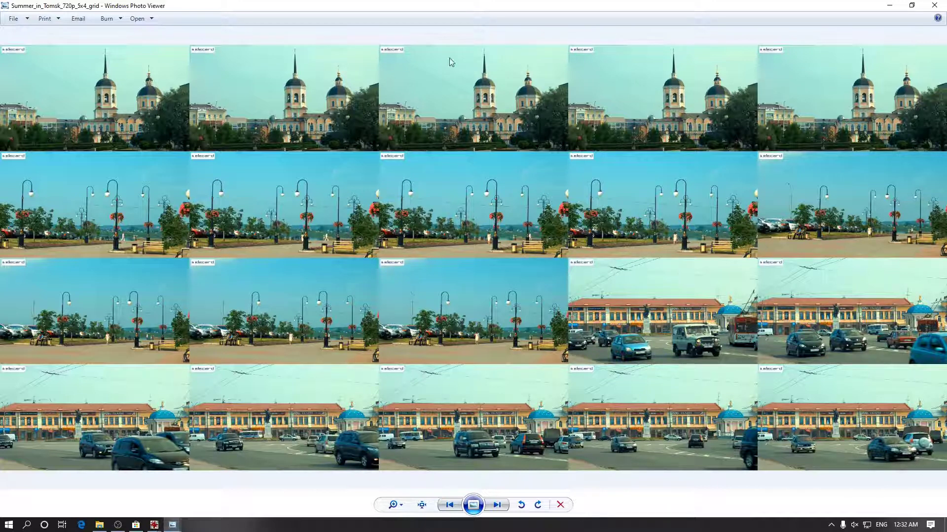
Inspect the grid's street frames with the statue in close-up once more and close Windows Photo Viewer
scroll(57, 113, up, 5)
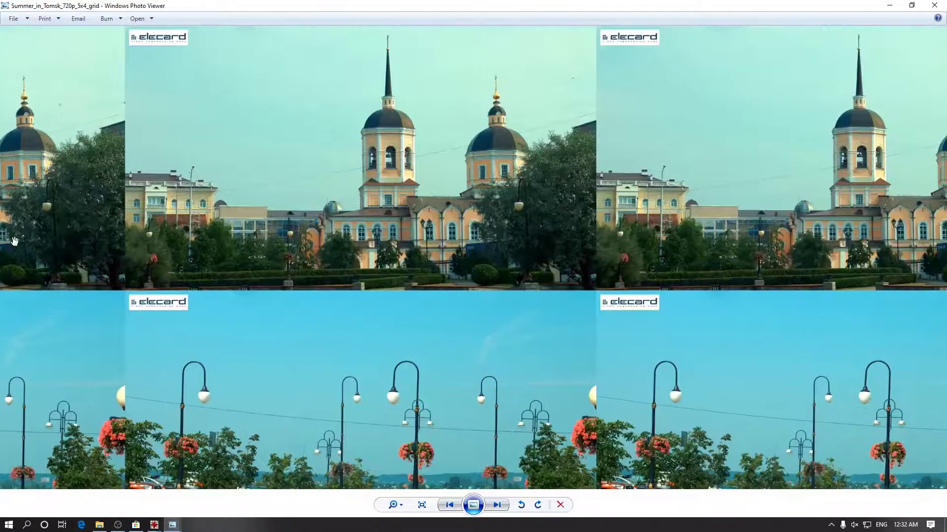
drag(14, 241, 356, 275)
scroll(396, 331, down, 5)
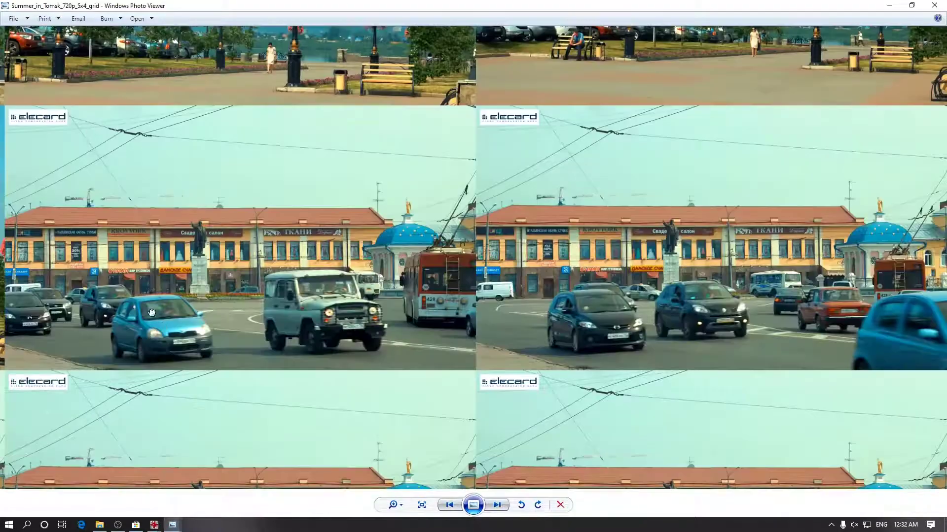
scroll(110, 260, up, 4)
scroll(317, 344, up, 2)
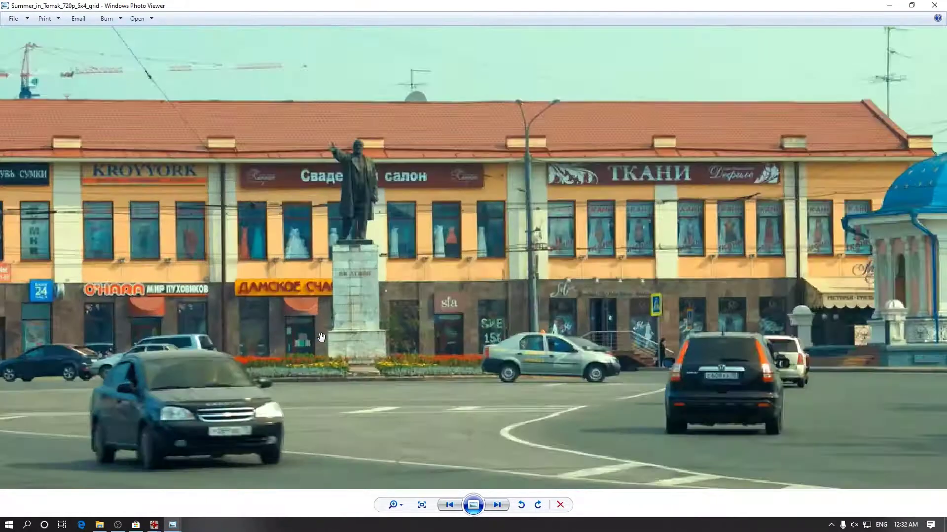
drag(317, 344, 317, 270)
click(934, 5)
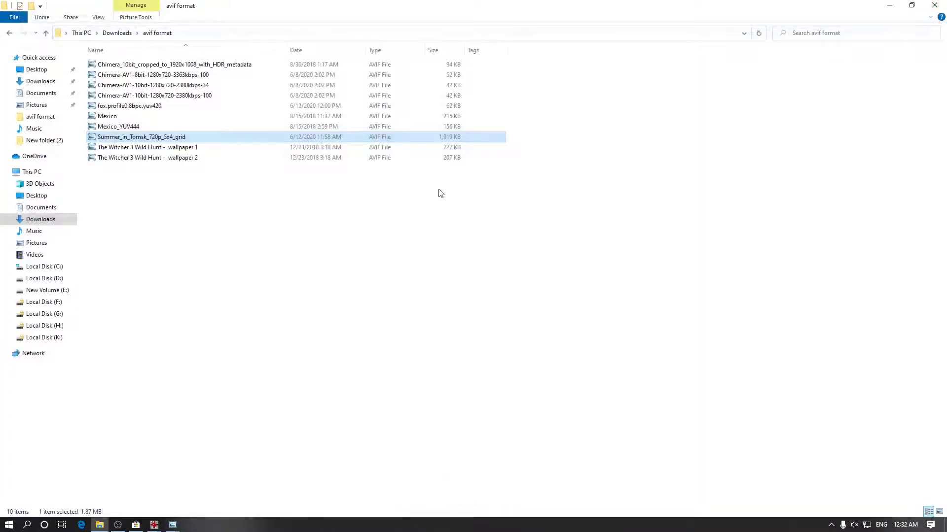
Check the detailed file properties of Summer_in_Tomsk_720p_5x4_grid, including image dimensions and file information, and close the dialog
right_click(421, 139)
click(437, 378)
click(488, 163)
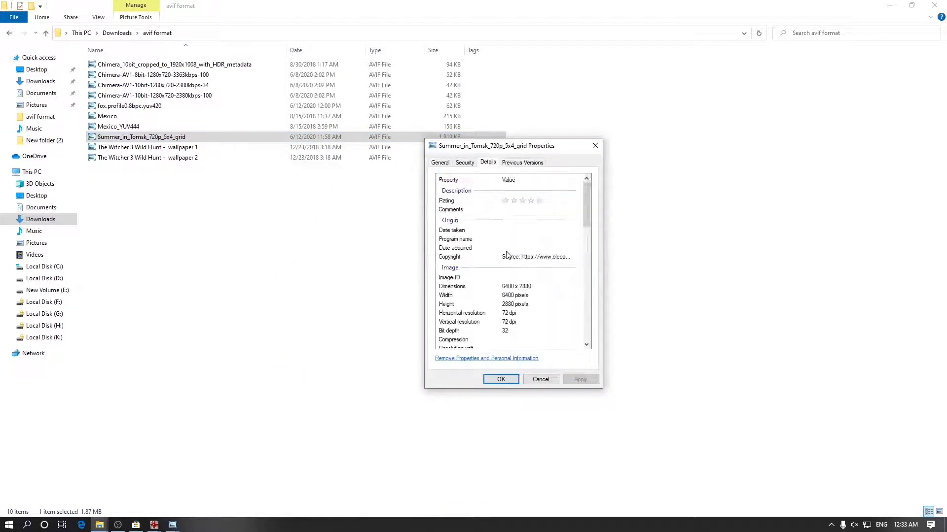
scroll(508, 257, down, 4)
click(508, 266)
scroll(509, 256, down, 5)
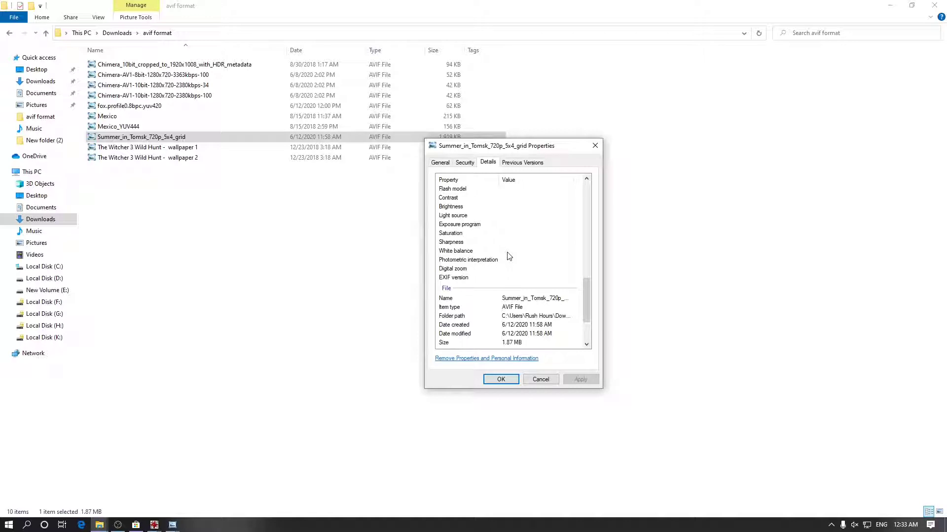
key(Escape)
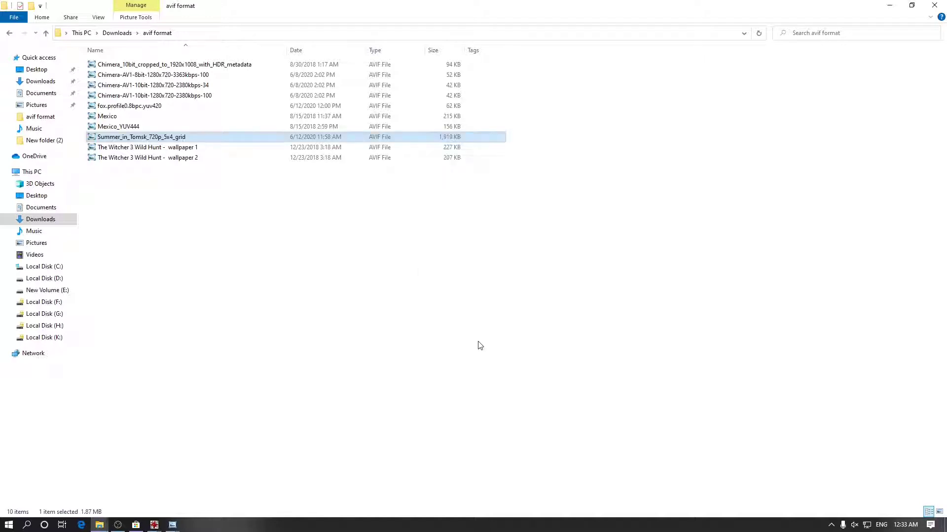